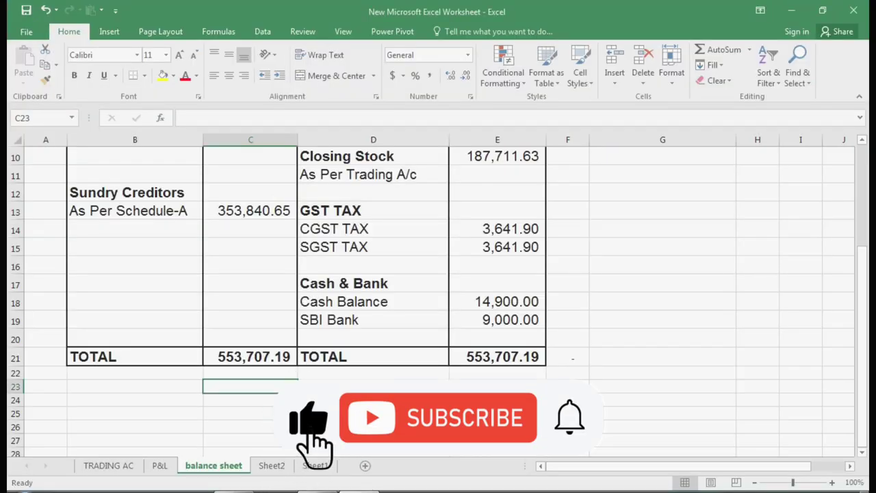
Bring up the Excel balance sheet for Shri Ram And Company as on 31 March 2022
left_click(305, 400)
scroll(336, 322, "up", 3)
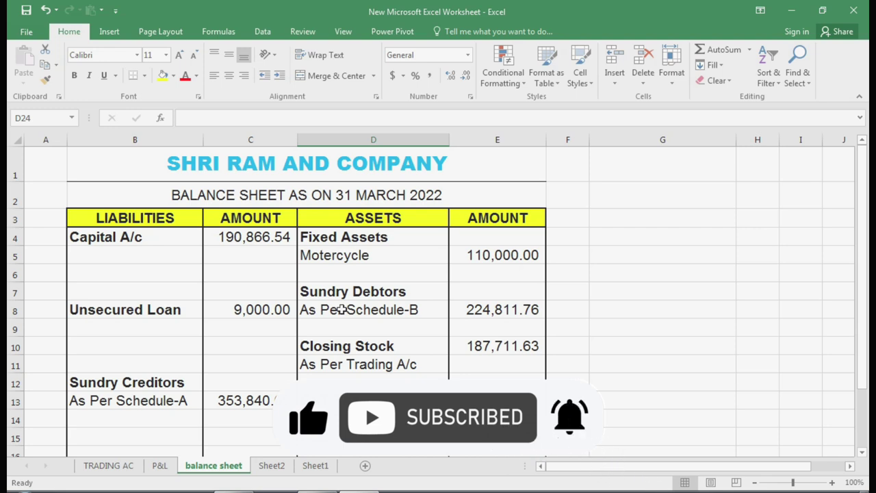
Review the 553,707.19 balance sheet totals and glance at the TRADING AC and P&L sheets
scroll(233, 311, "down", 2)
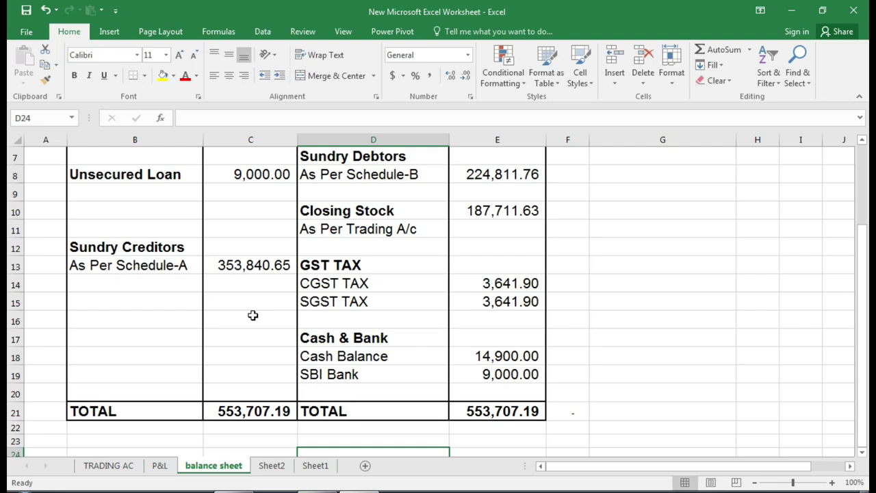
scroll(267, 313, "up", 2)
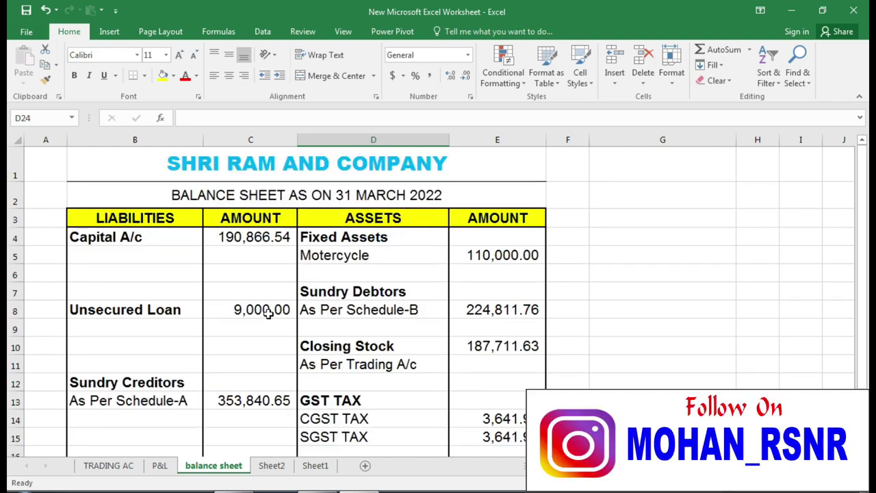
left_click(106, 469)
left_click(159, 470)
left_click(211, 467)
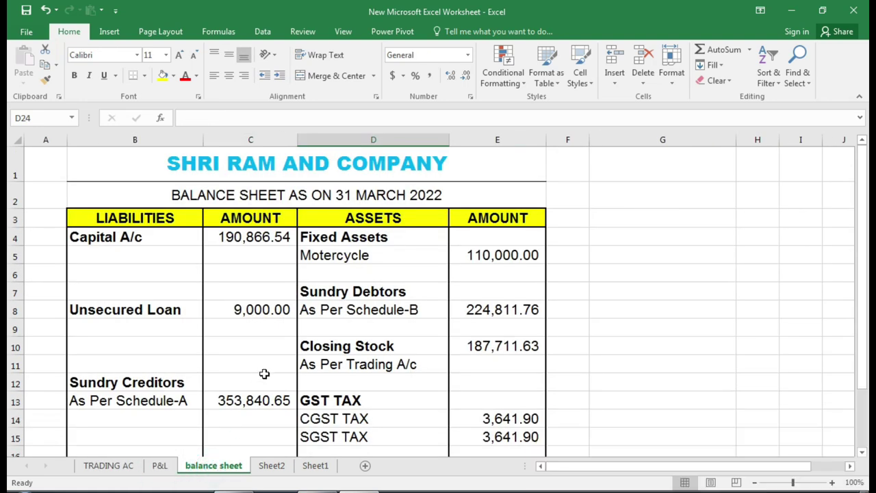
scroll(264, 374, "down", 2)
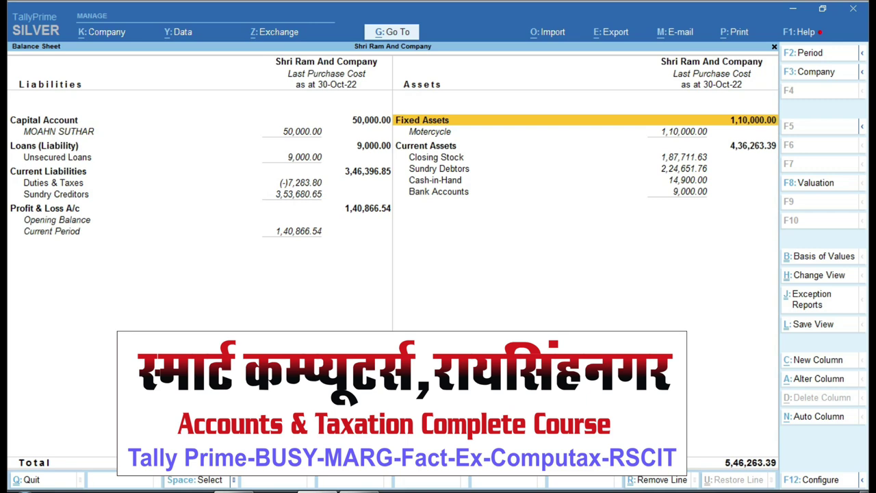
Compare Excel's 553,707.19 TOTAL rows against TallyPrime's 5,46,263.39, ending on Excel's balance sheet
left_click(369, 491)
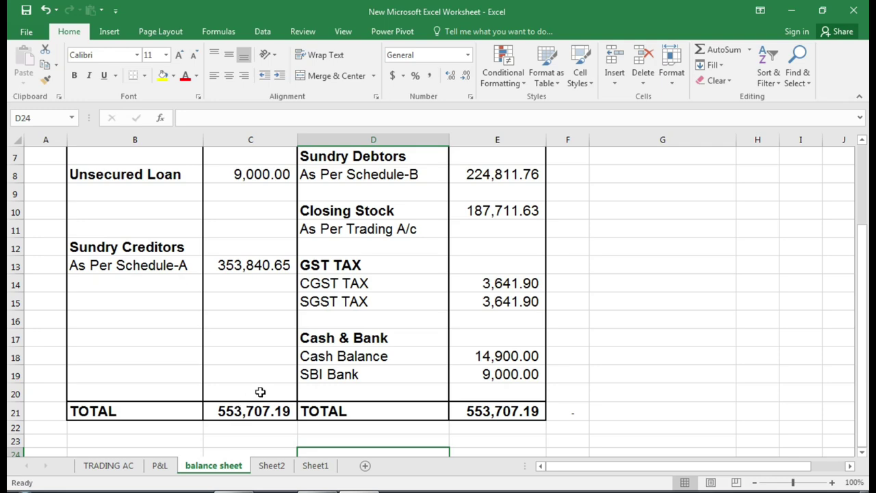
left_click(323, 489)
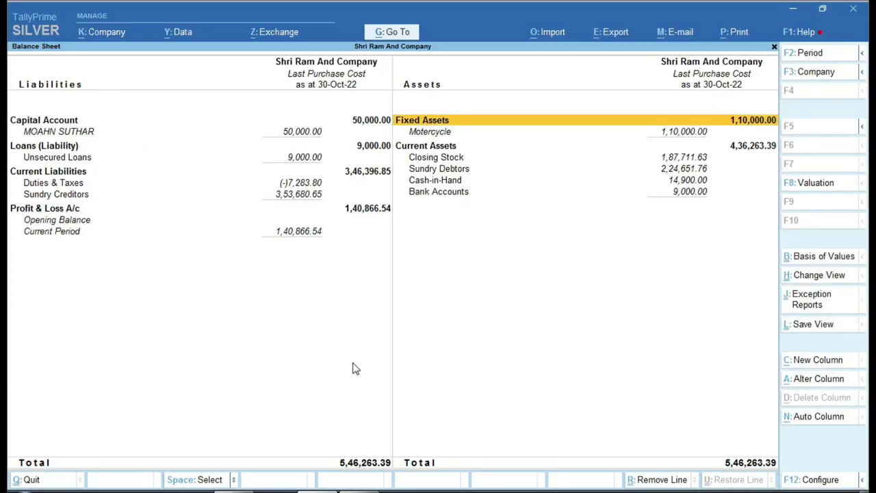
left_click(375, 488)
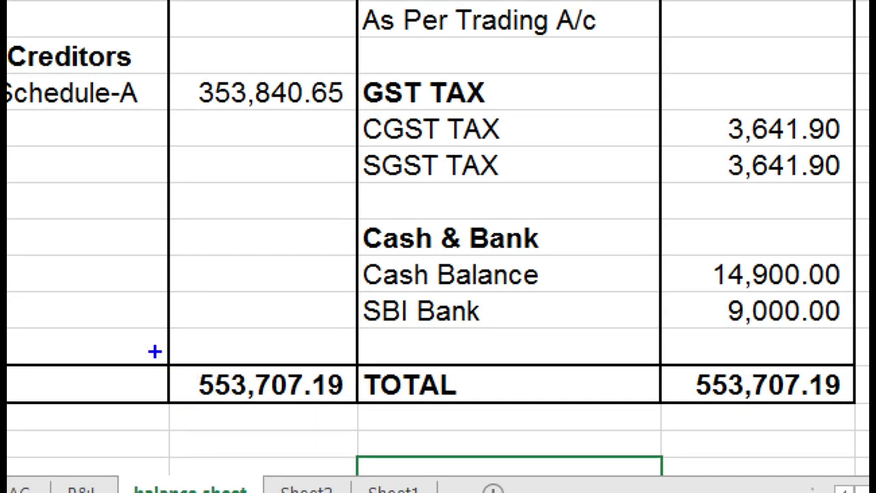
mouse_move(166, 354)
left_mouse_down()
mouse_move(697, 425)
mouse_move(860, 419)
left_mouse_up()
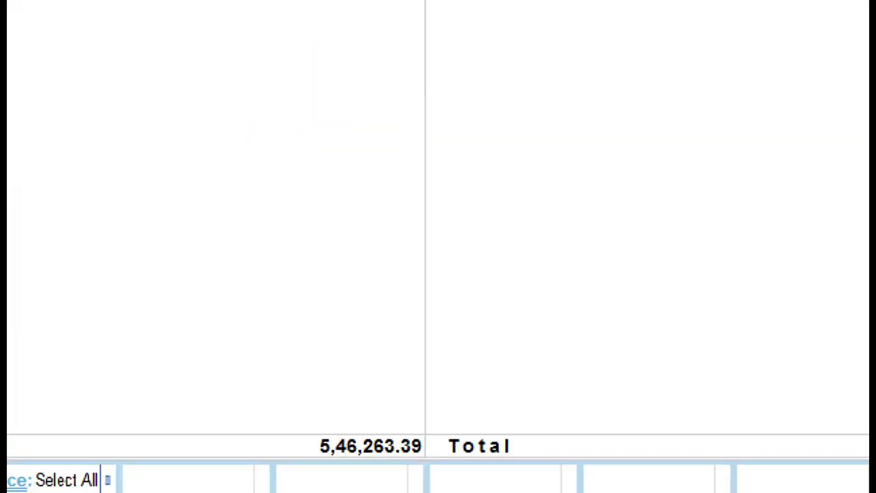
left_click_drag(291, 387, 443, 441)
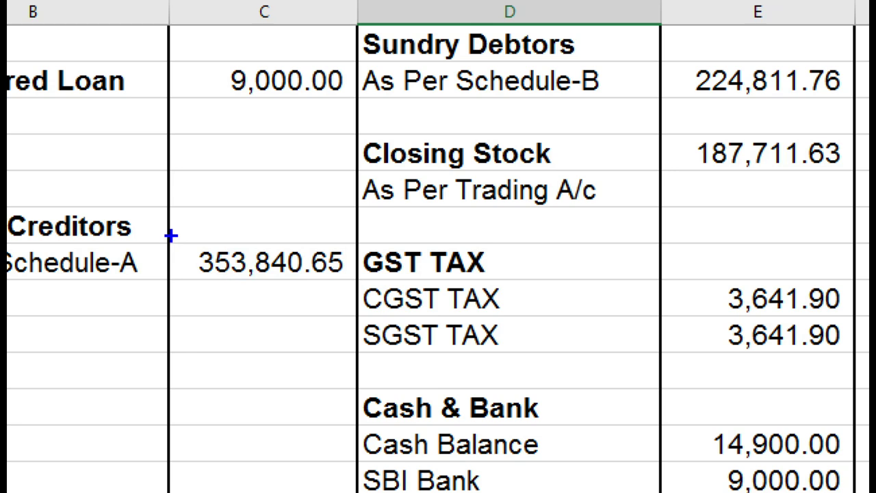
left_click_drag(171, 235, 347, 292)
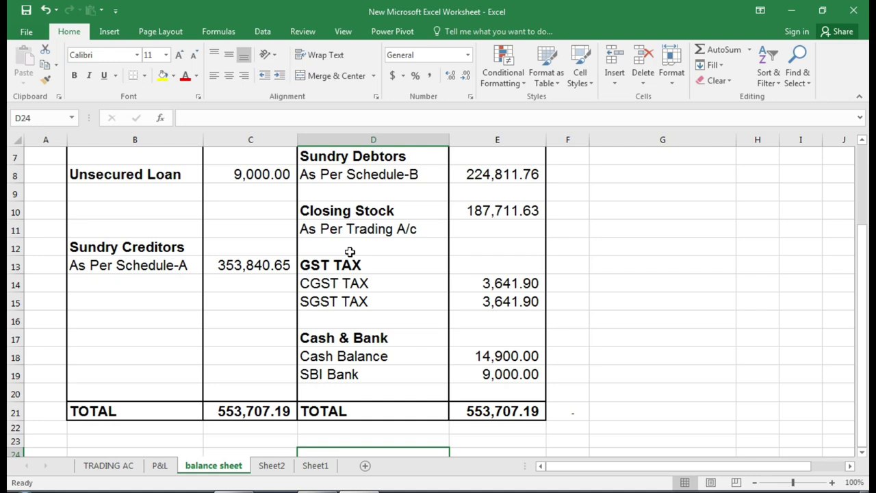
left_click(267, 409)
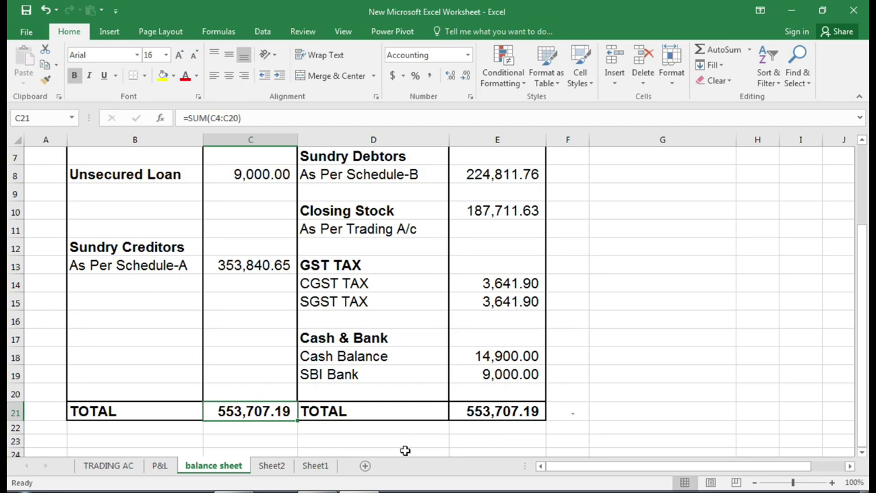
key("alt+Tab")
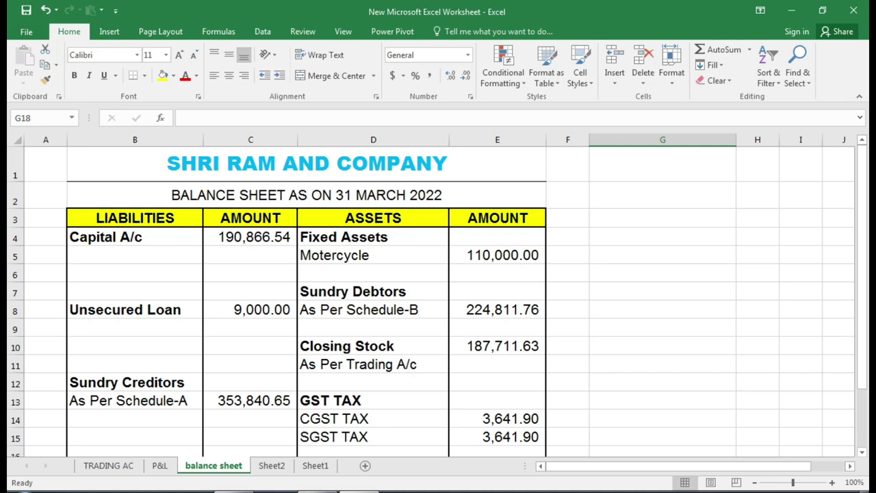
mouse_move(317, 491)
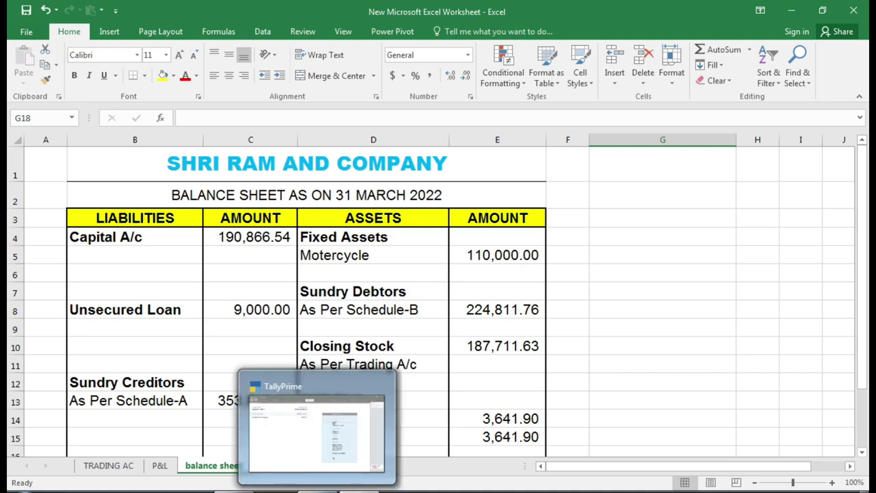
Dismiss the TallyPrime preview and move through TRADING AC to the P&L sheet
left_click(610, 311)
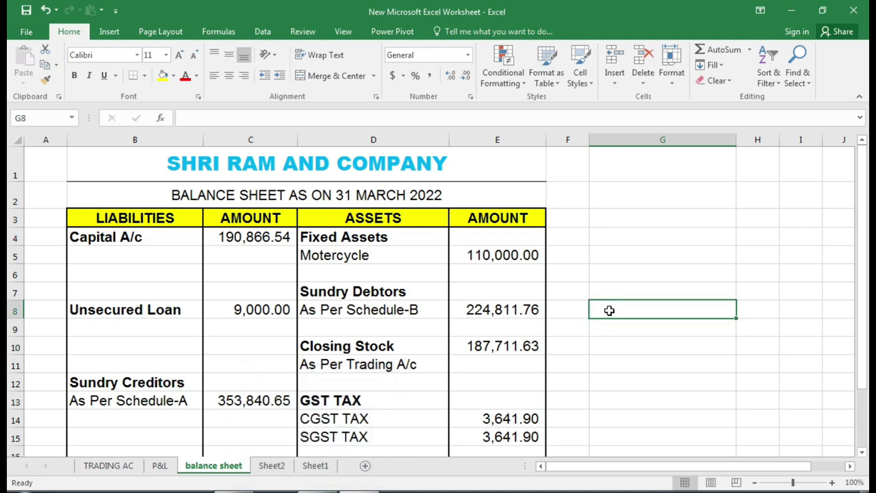
left_click(103, 466)
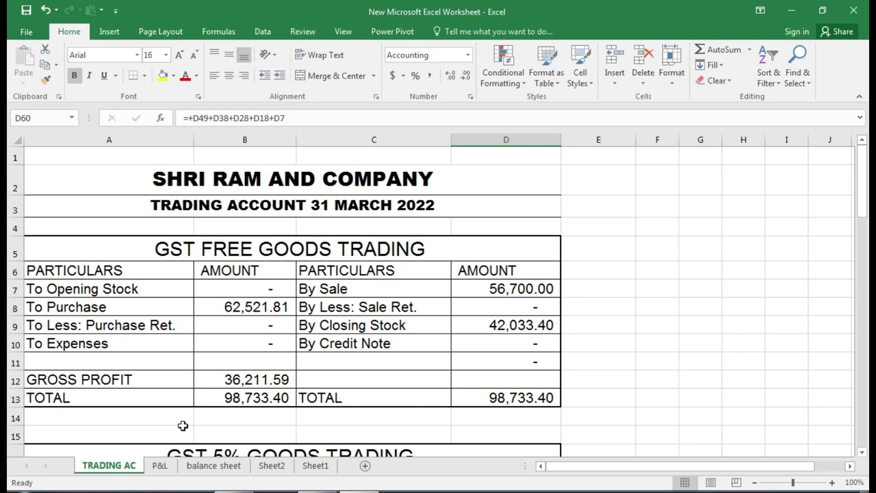
left_click(160, 466)
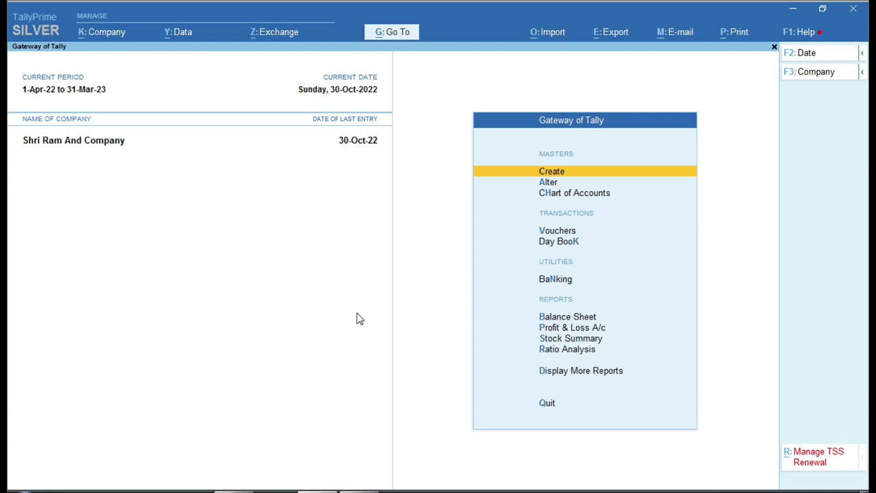
Inspect GST-free purchases 62,521.81, sales 56,700, closing stock 42,033.40 and the gross profit formula
key("alt+Tab")
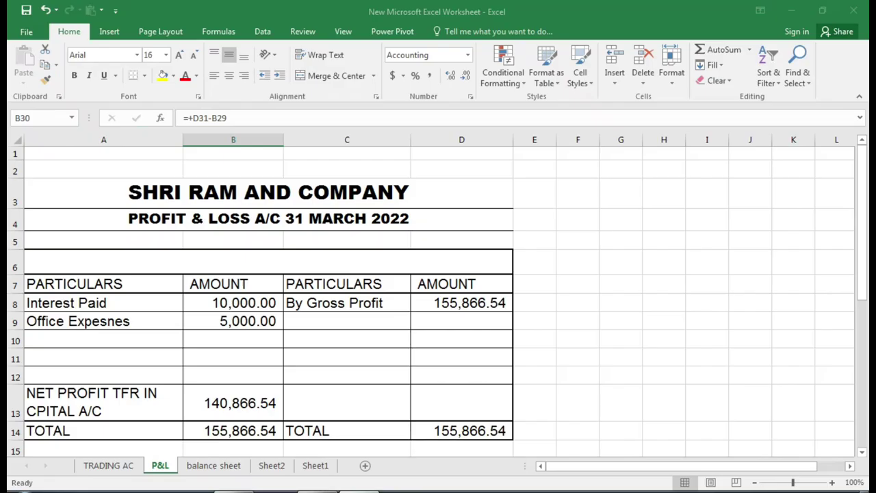
left_click(110, 469)
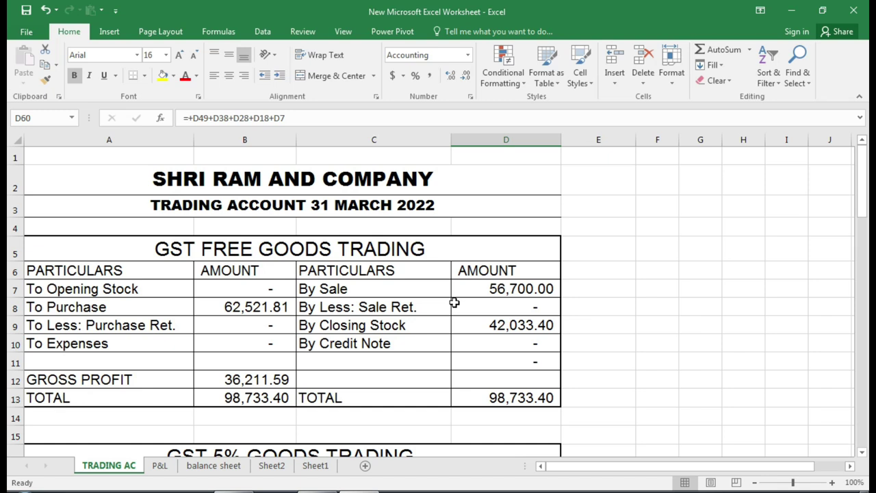
left_click(258, 308)
left_click(494, 289)
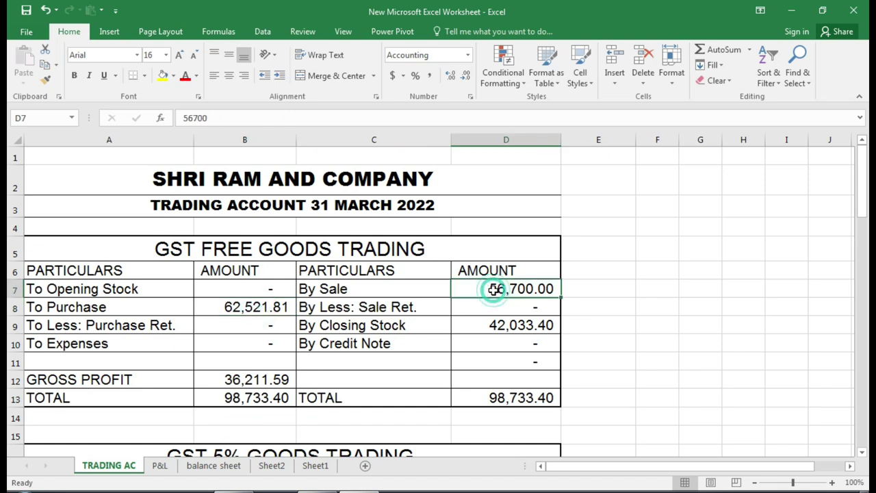
left_click(497, 327)
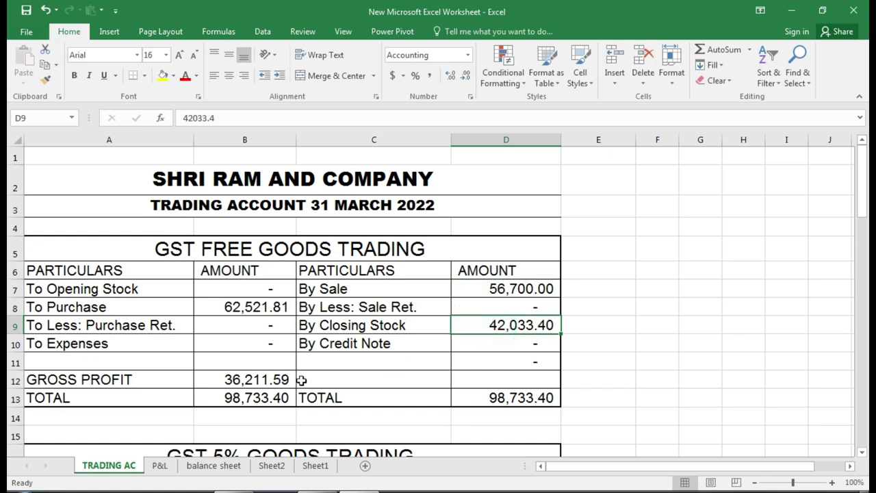
left_click(252, 381)
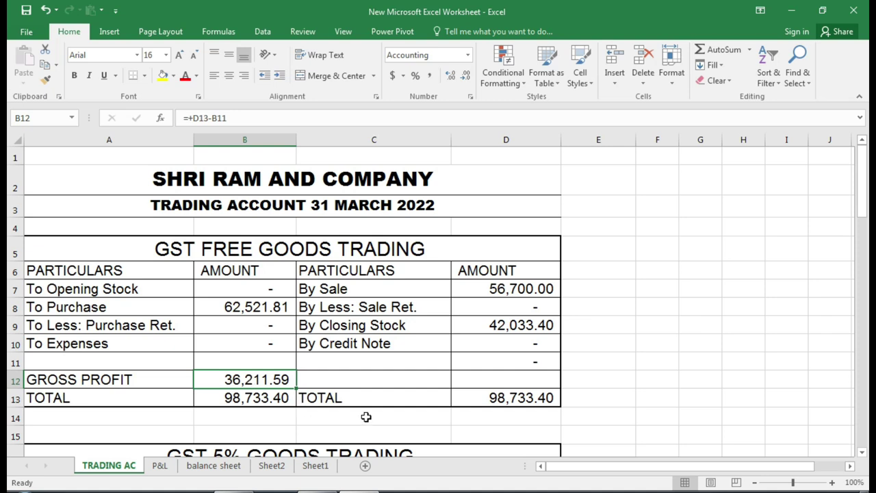
Open TallyPrime's Profit & Loss report in detailed ledger view
left_click(317, 490)
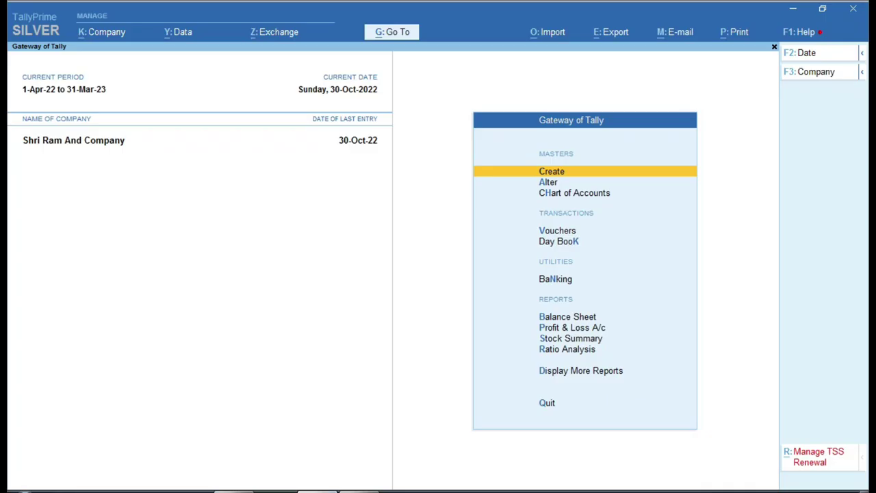
key("Down")
key("Down")
key("Down")
key("Down")
key("Down")
key("Down")
key("Down")
key("Return")
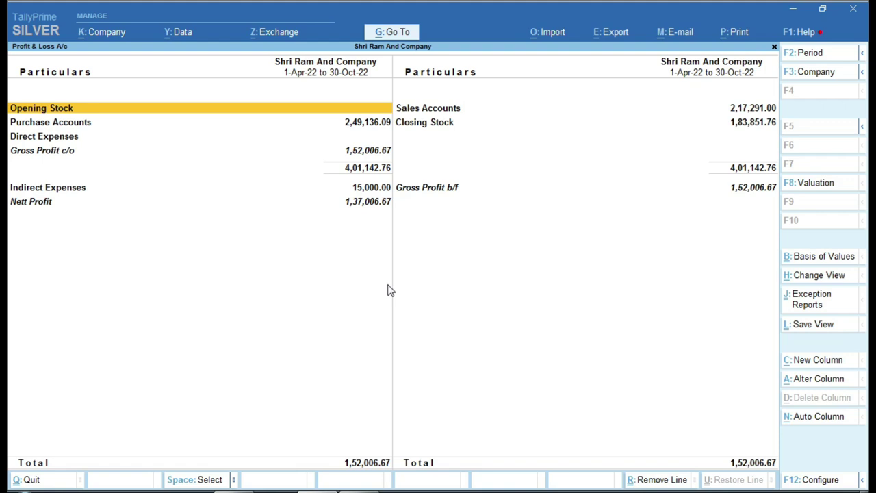
key("alt+F5")
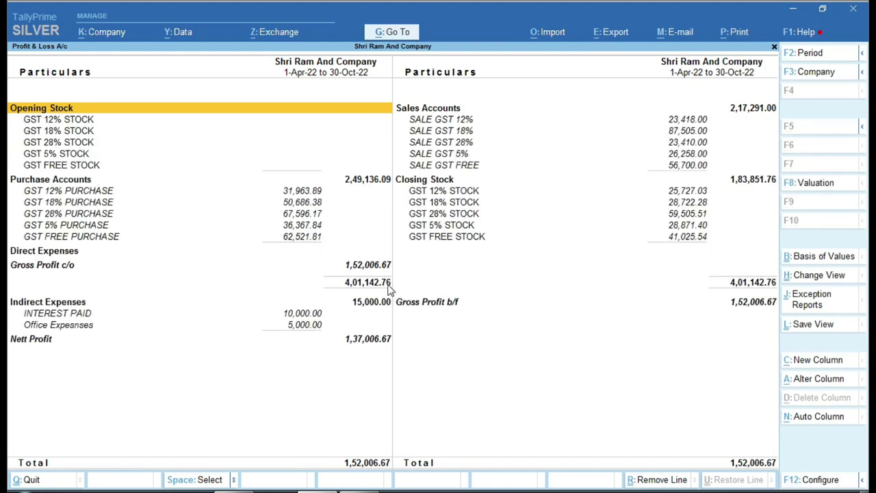
Change the report's stock valuation method to Last Purchase Cost
left_click(837, 184)
key("Down")
key("Down")
key("Down")
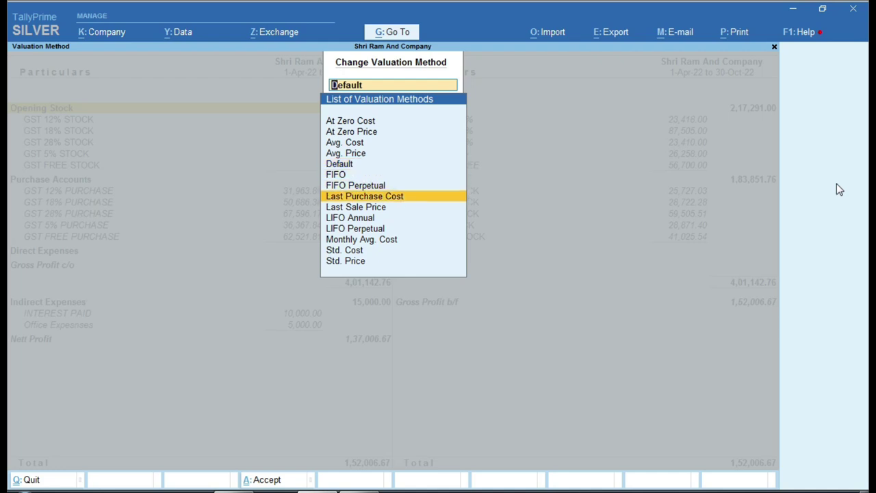
key("Return")
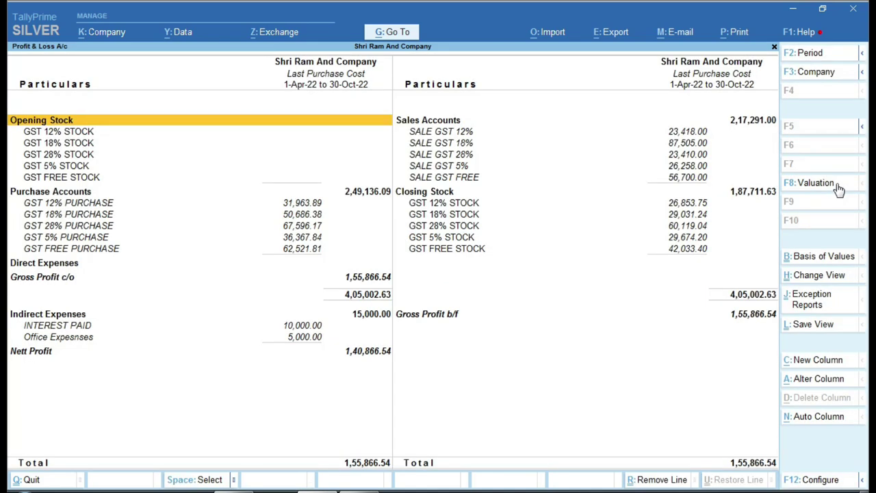
Back in Excel's trading account, scroll from GST Free goods trading down to Consolidated Trading
key("alt+Tab")
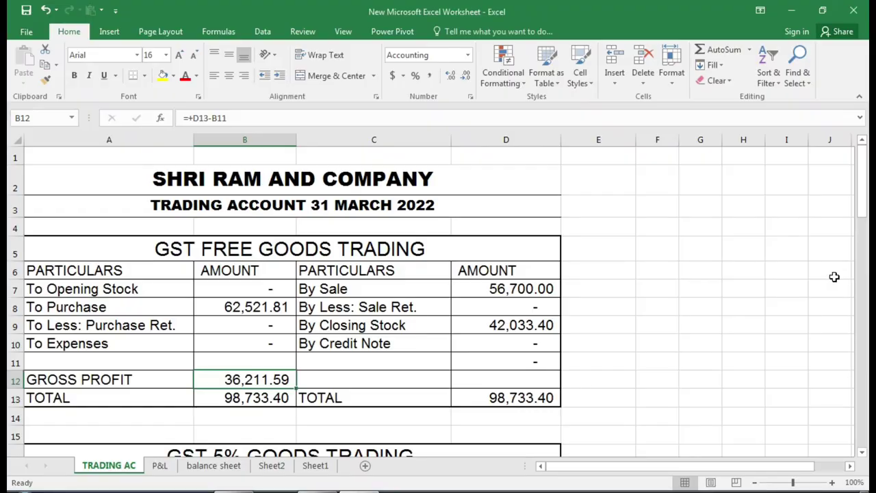
left_click(267, 251)
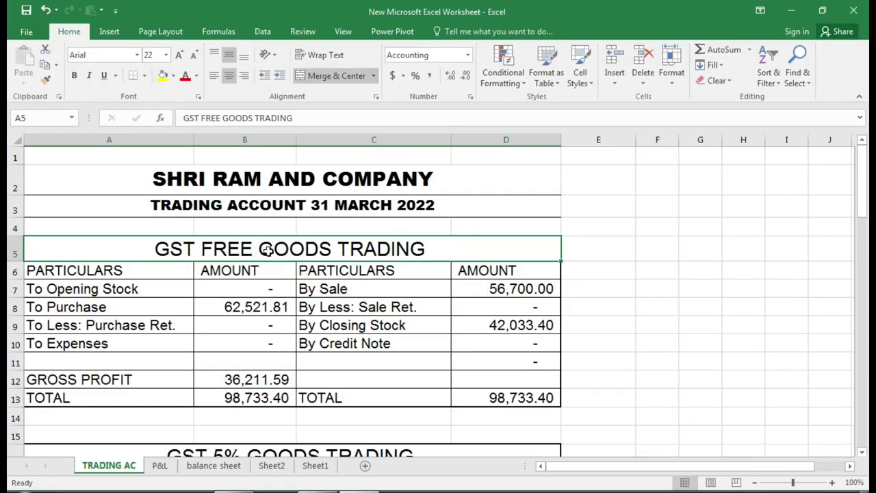
scroll(267, 251, "down", 2)
scroll(267, 250, "down", 3)
scroll(266, 253, "down", 1)
scroll(261, 266, "down", 3)
scroll(261, 266, "down", 5)
scroll(261, 265, "down", 2)
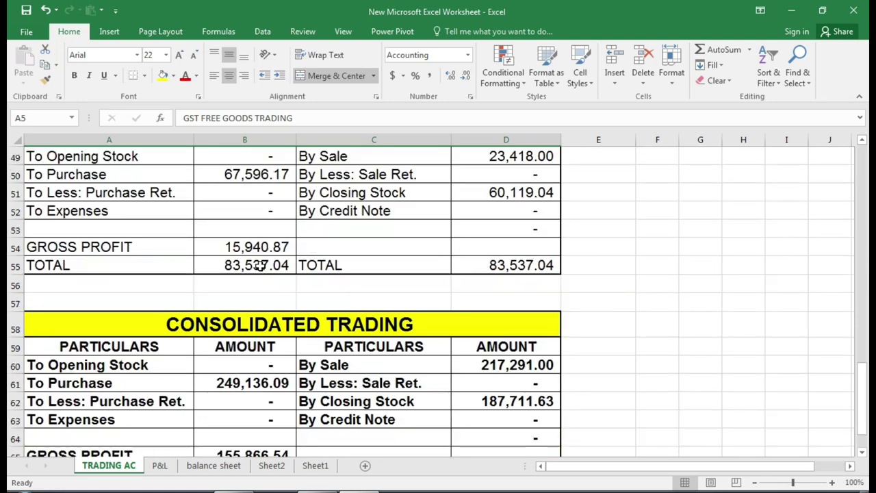
scroll(261, 266, "down", 2)
Inspect the consolidated purchase, sales, closing stock and gross profit formulas
left_click(149, 218)
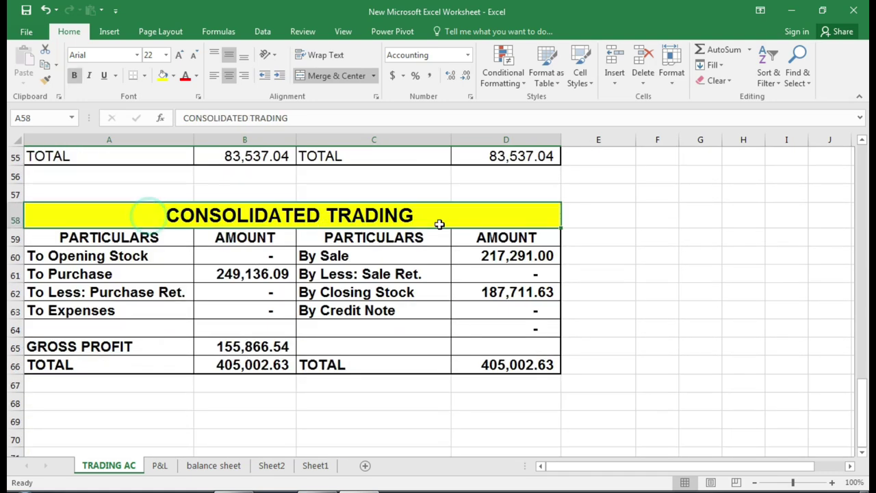
left_click(206, 277)
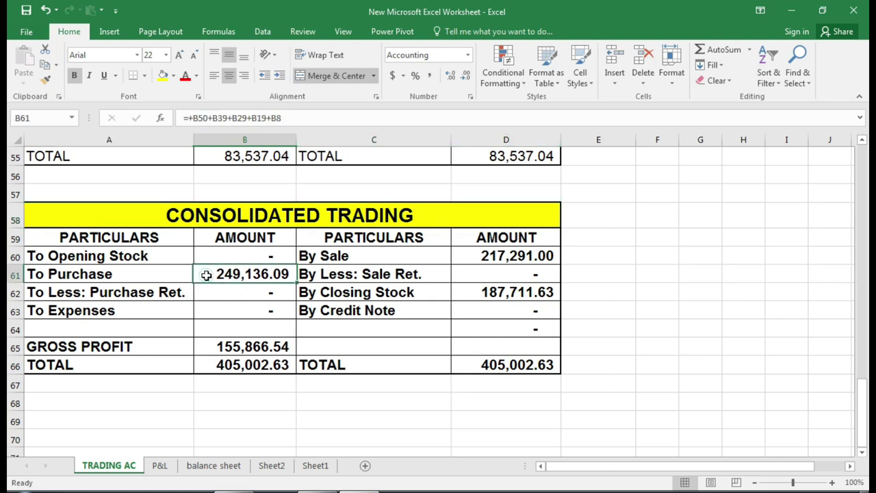
left_click(492, 260)
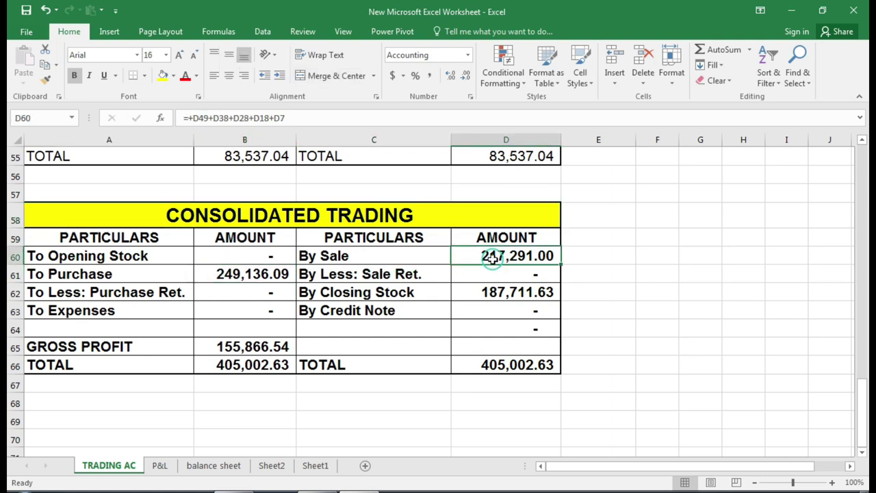
left_click(485, 294)
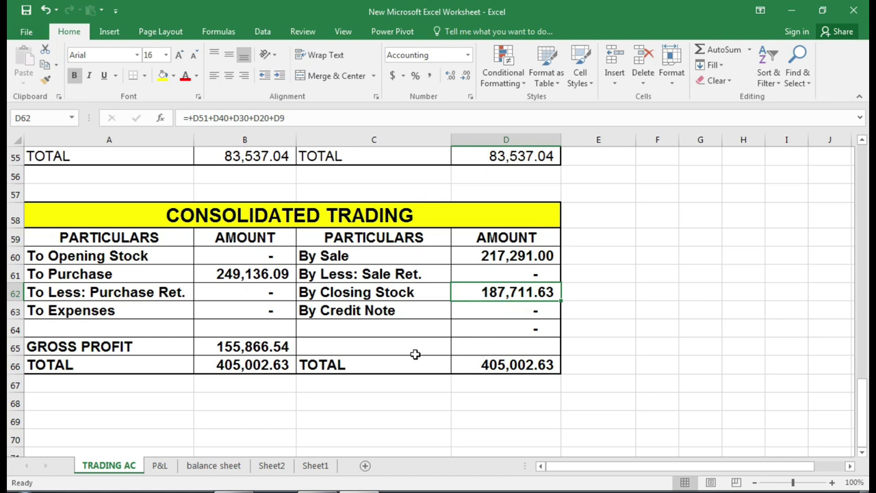
left_click(241, 344)
key("alt+Tab")
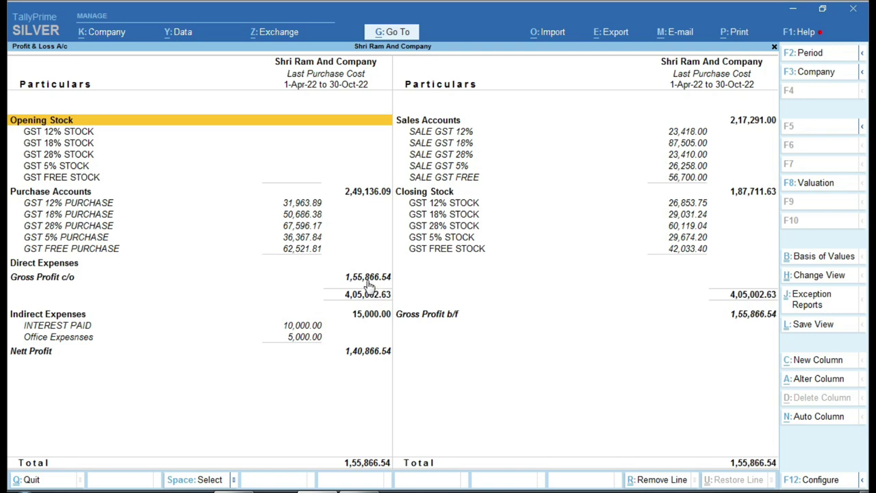
Check TallyPrime's Gross Profit c/o of 1,55,866.54 against Excel's consolidated figure
key("ctrl+1")
left_click_drag(417, 244, 554, 296)
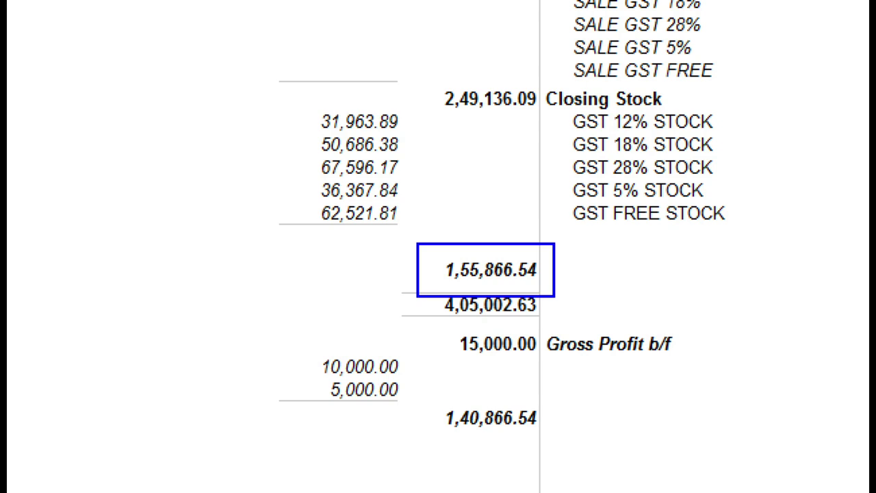
key("Escape")
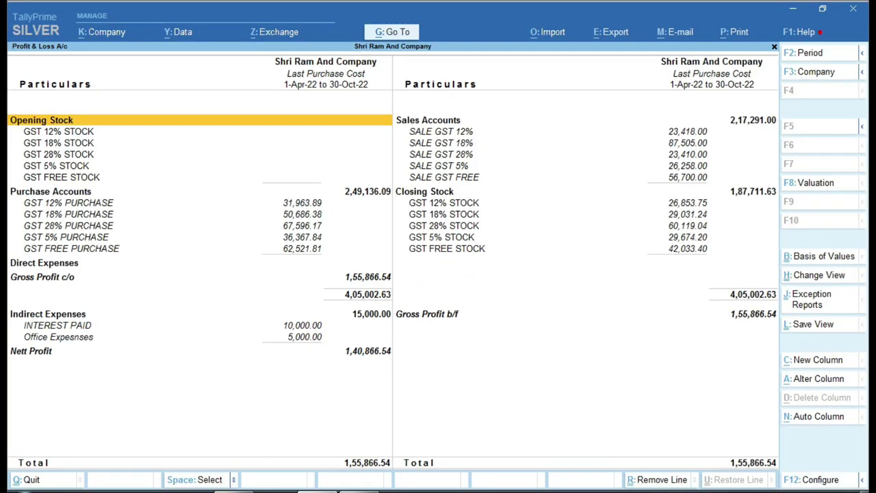
Return to Excel's trading account and scroll up to the GST 12% goods trading section
key("alt+Tab")
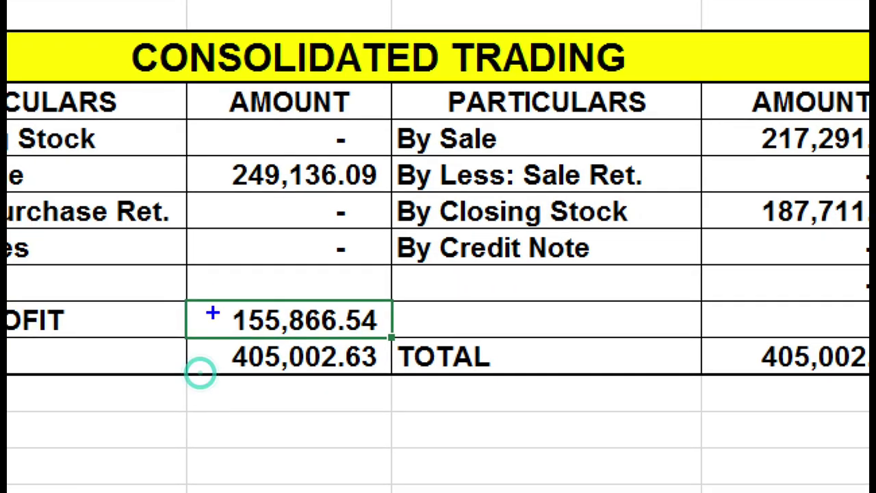
left_click_drag(207, 296, 396, 341)
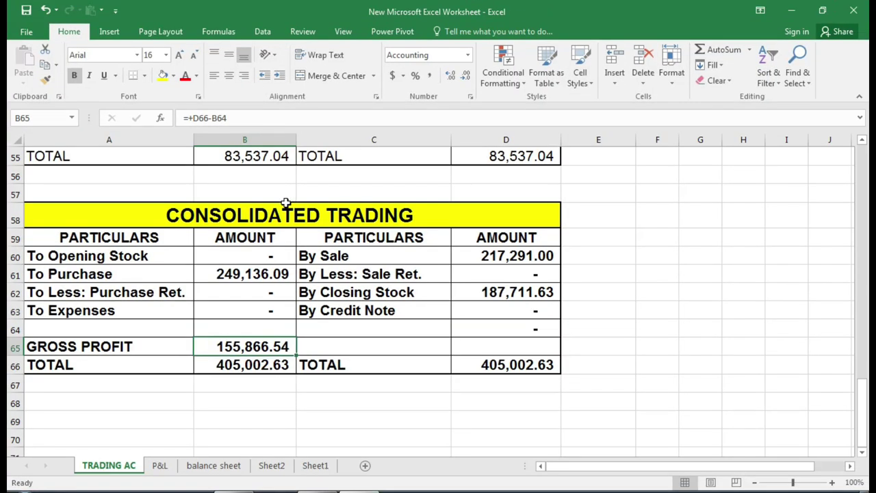
scroll(288, 204, "up", 9)
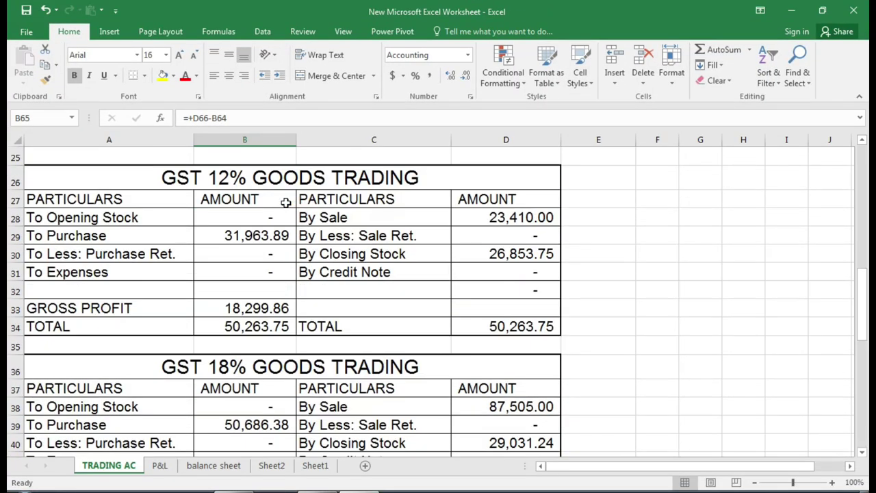
scroll(286, 204, "up", 9)
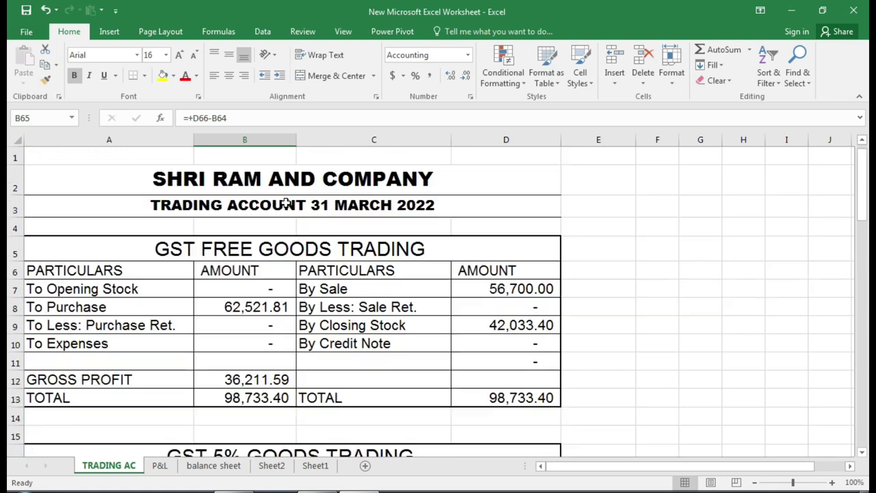
left_click(245, 309)
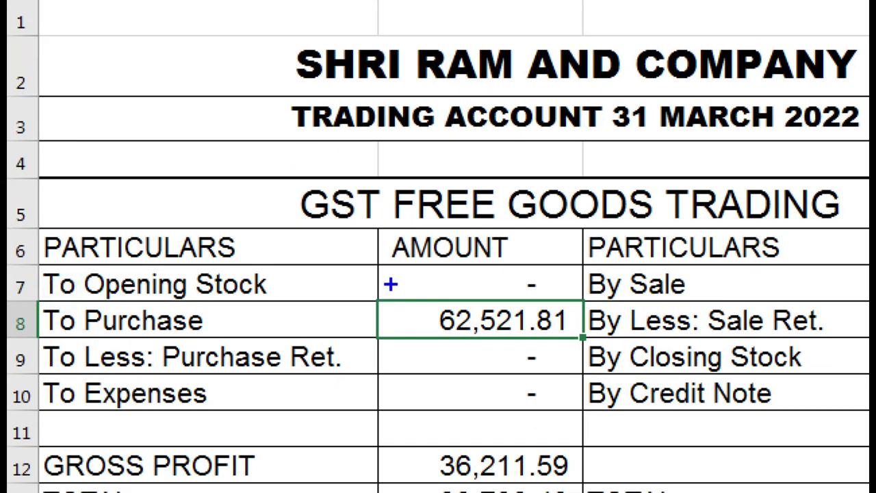
left_click_drag(397, 296, 433, 319)
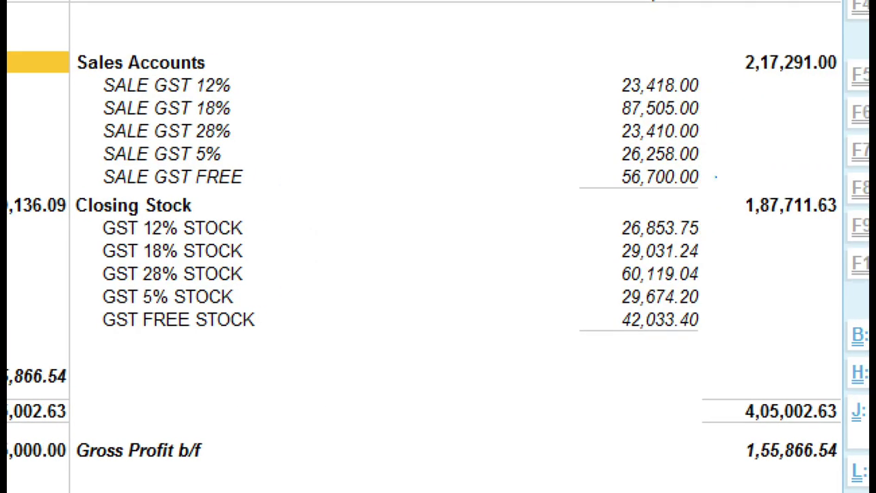
left_click_drag(611, 159, 749, 202)
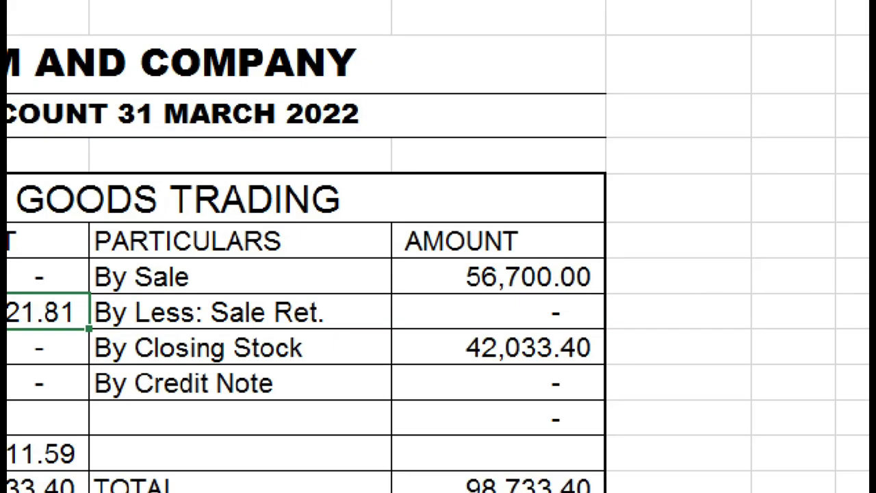
mouse_move(472, 268)
left_mouse_down()
mouse_move(485, 299)
mouse_move(644, 314)
left_mouse_up()
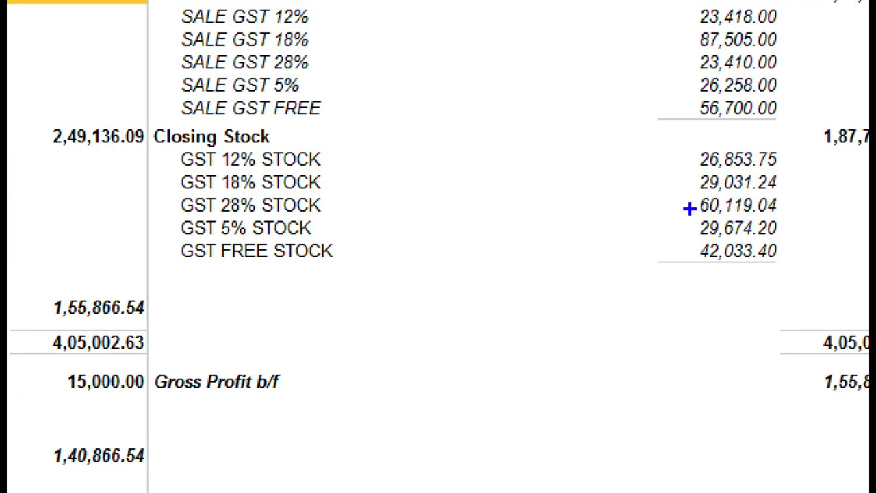
Match TallyPrime's closing stock against Excel's GST Free closing stock of 42,033.40
left_click_drag(688, 208, 798, 245)
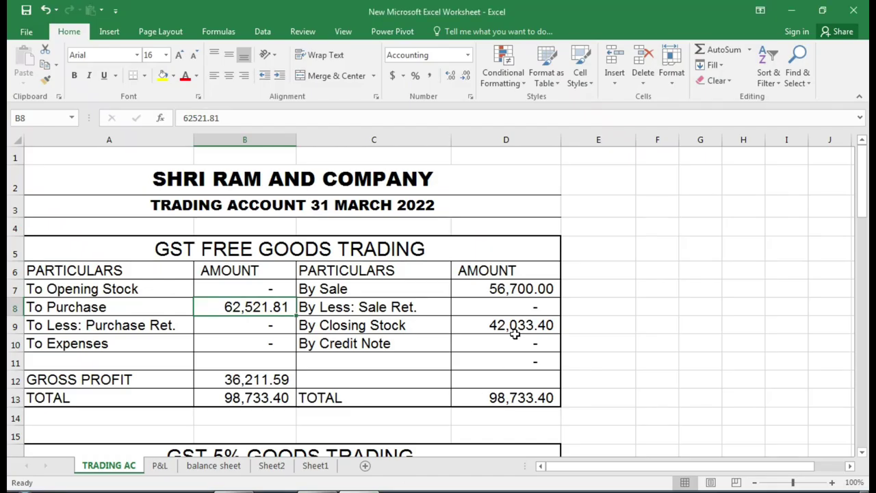
left_click(515, 333)
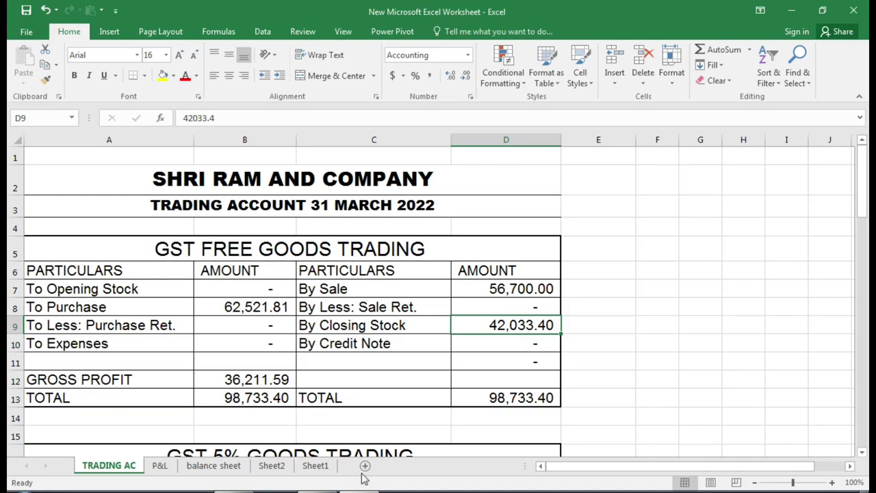
key("alt+Tab")
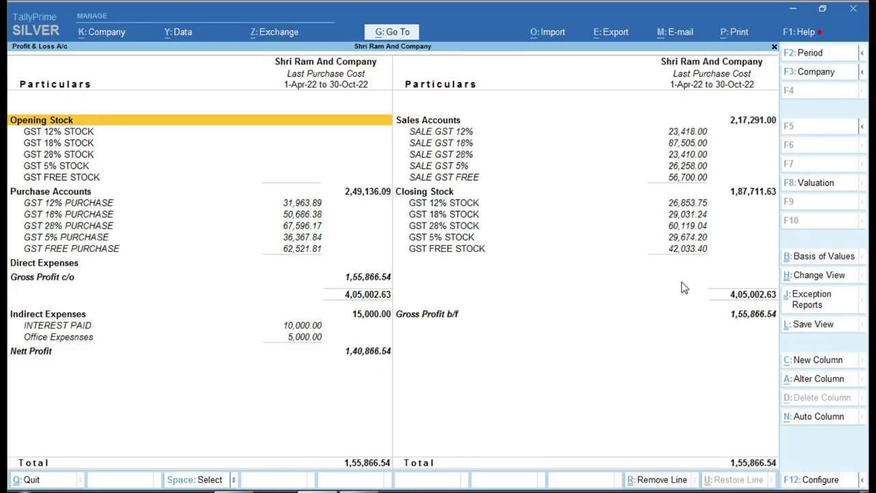
key("ctrl")
key("alt+Tab")
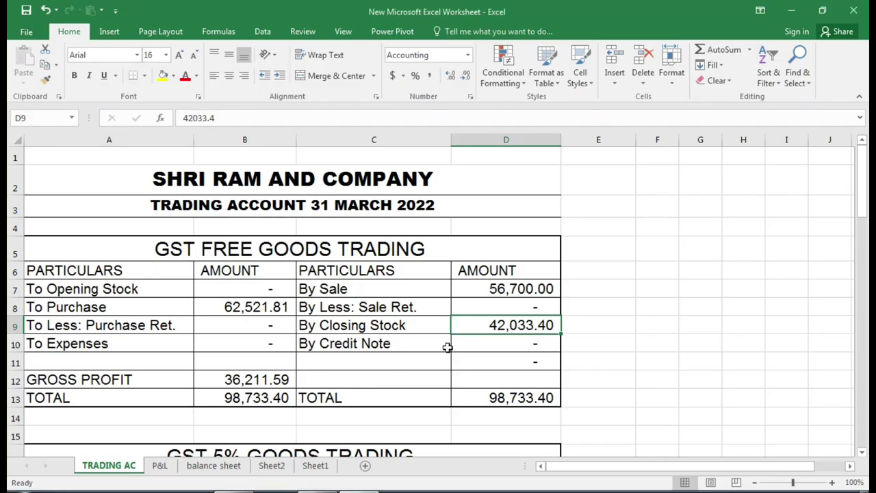
Check the GST 18% sale of 87,505.00 and GST 28% sale of 23,418.00
scroll(448, 349, "down", 7)
scroll(382, 381, "down", 5)
scroll(429, 371, "up", 3)
left_click(519, 348)
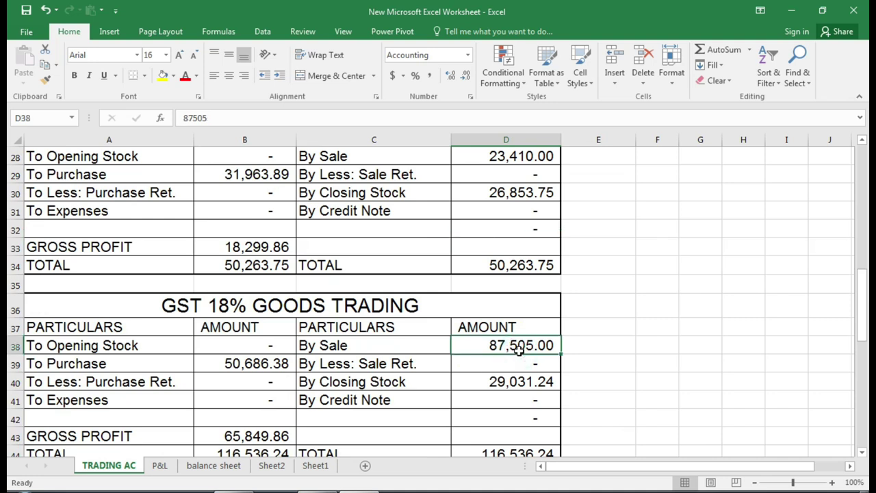
scroll(515, 362, "down", 3)
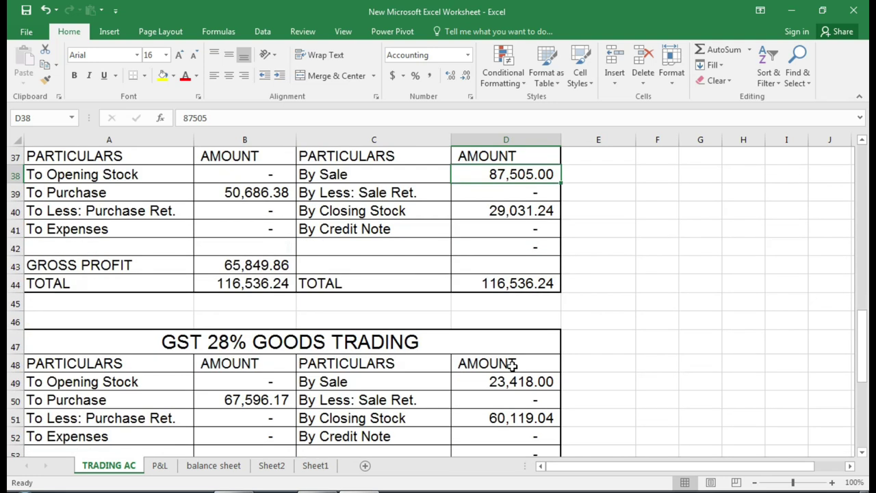
left_click(510, 386)
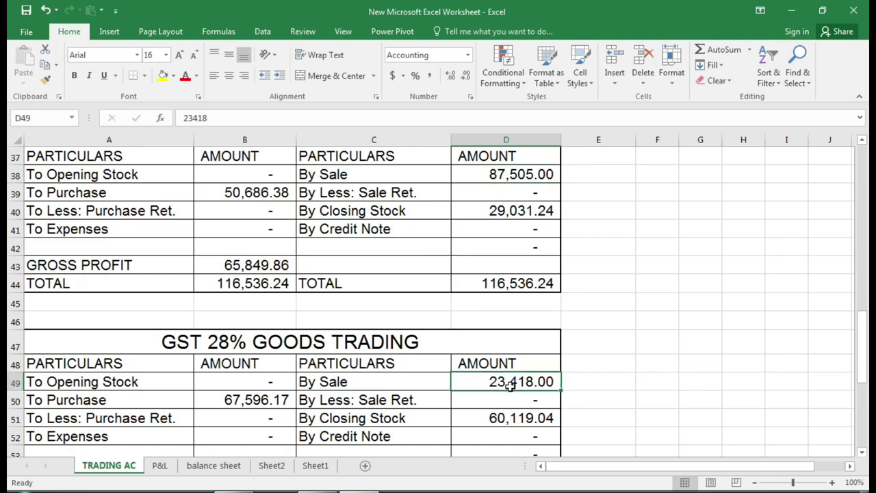
scroll(510, 386, "down", 2)
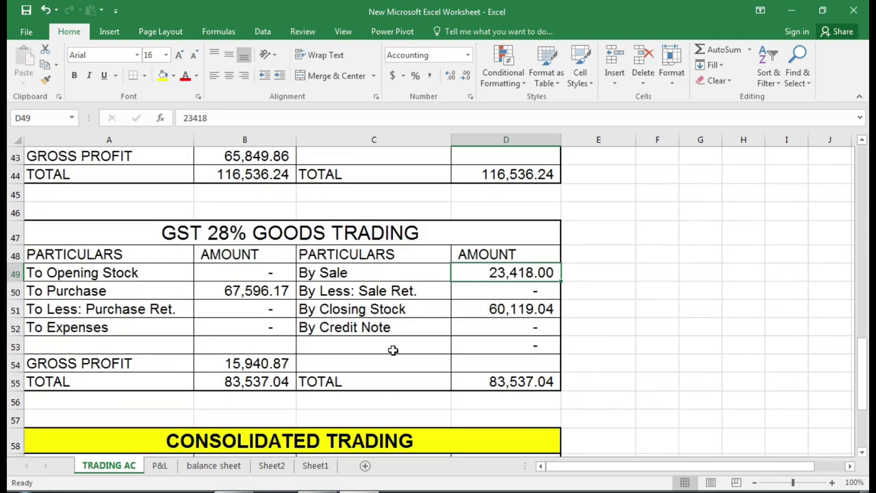
scroll(358, 309, "down", 3)
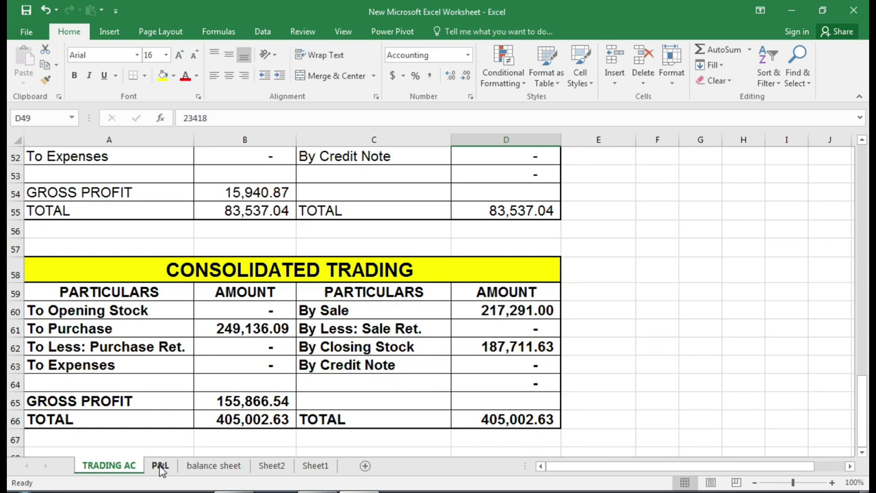
left_click(160, 466)
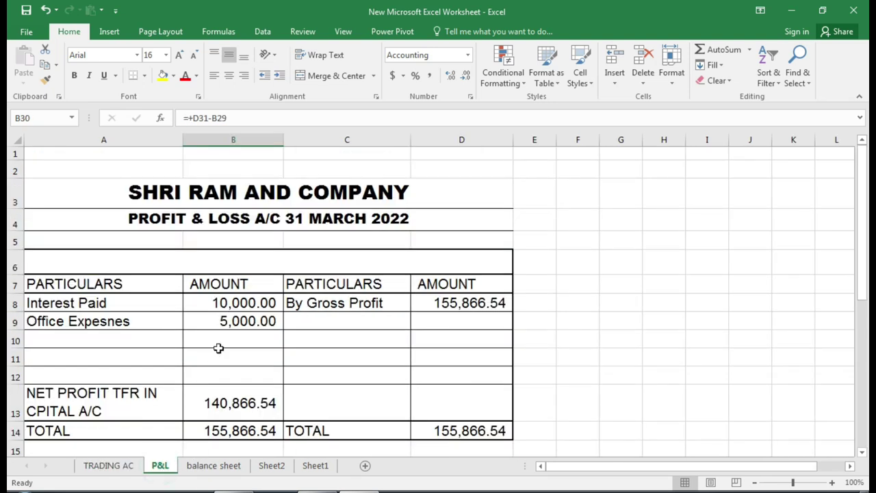
Switch to TallyPrime's Profit & Loss A/c and compare its 1,40,866.54 net profit with Excel
key("alt+Tab")
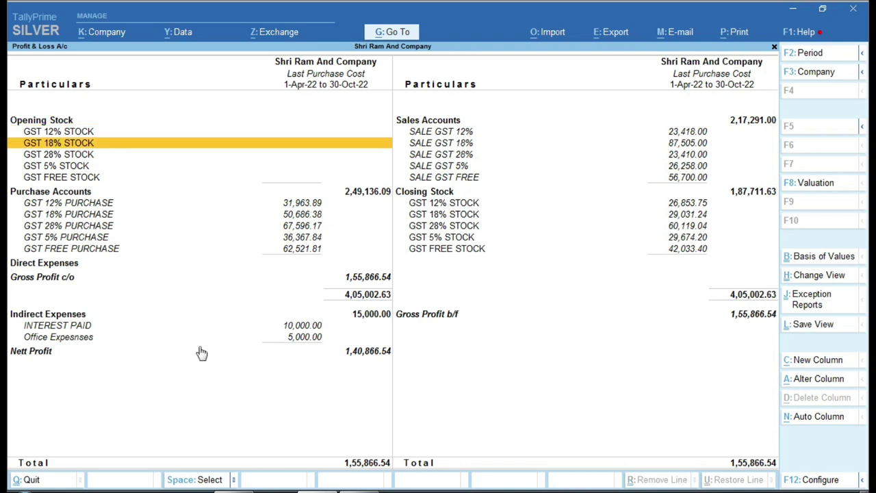
key("ctrl")
key("ctrl")
Bring up Excel's balance sheet worksheet, then return to TallyPrime
mouse_move(365, 482)
left_click(362, 454)
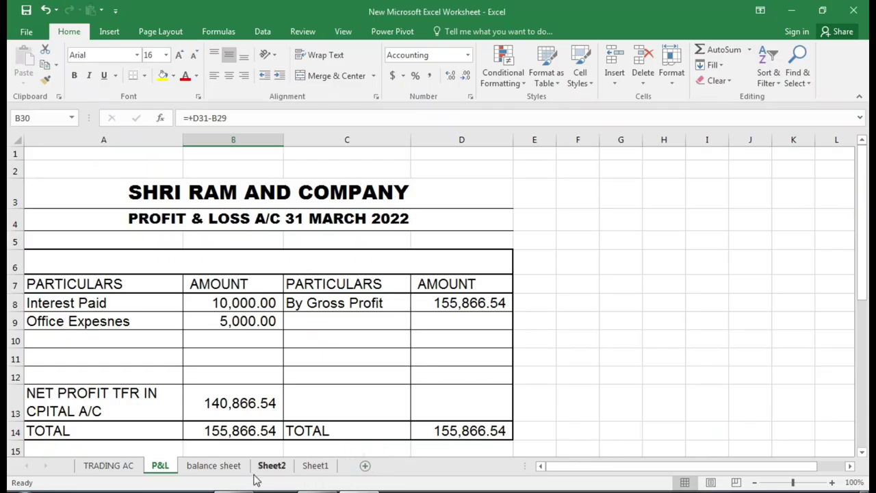
left_click(213, 466)
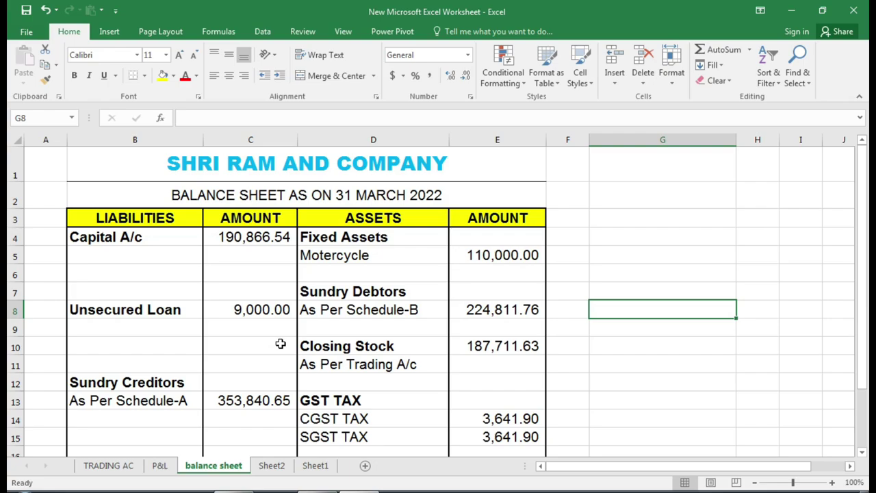
key("alt+Tab")
Open TallyPrime's Balance Sheet in detailed view, keeping stock valued at Last Purchase Cost
key("Escape")
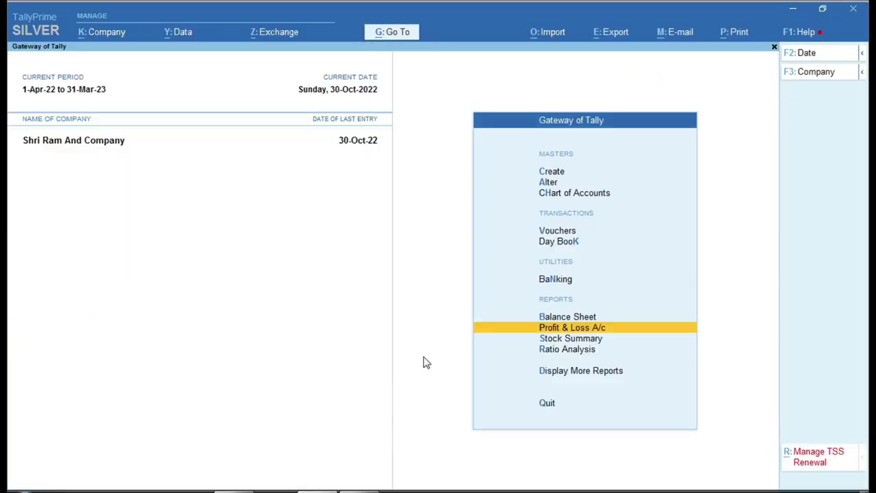
key("Up")
key("Return")
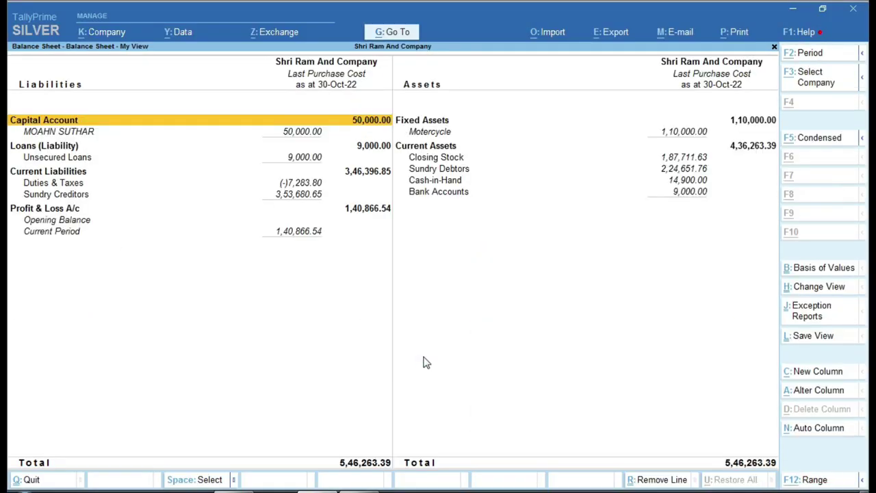
key("alt+F5")
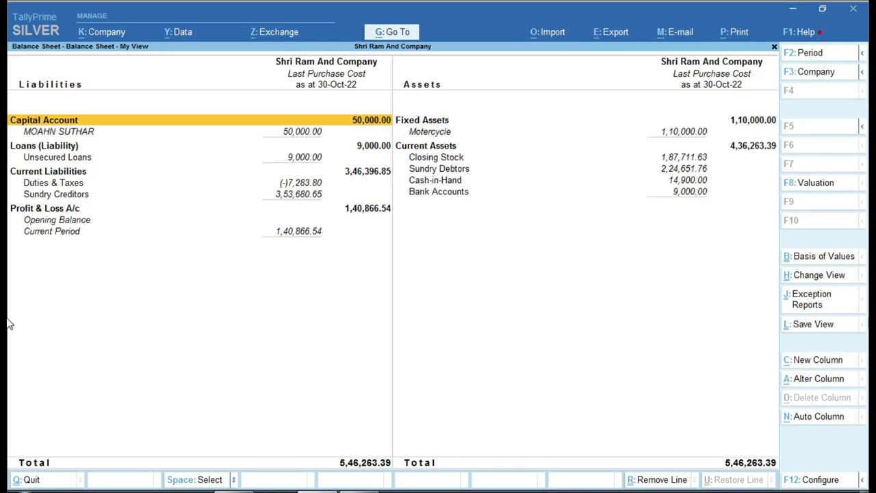
left_click(824, 189)
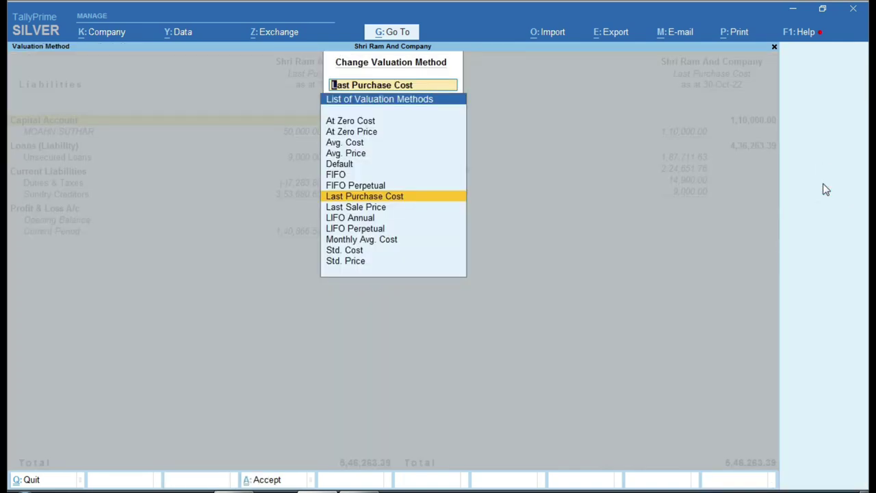
key("Return")
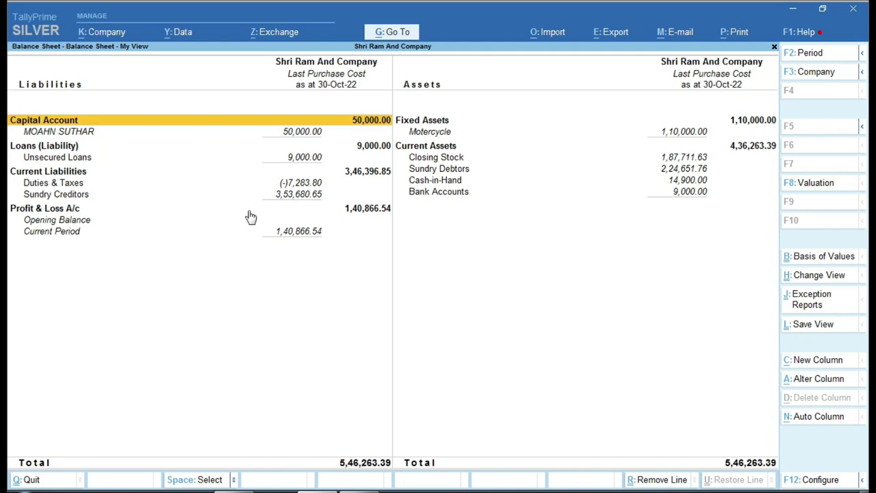
key("alt+Tab")
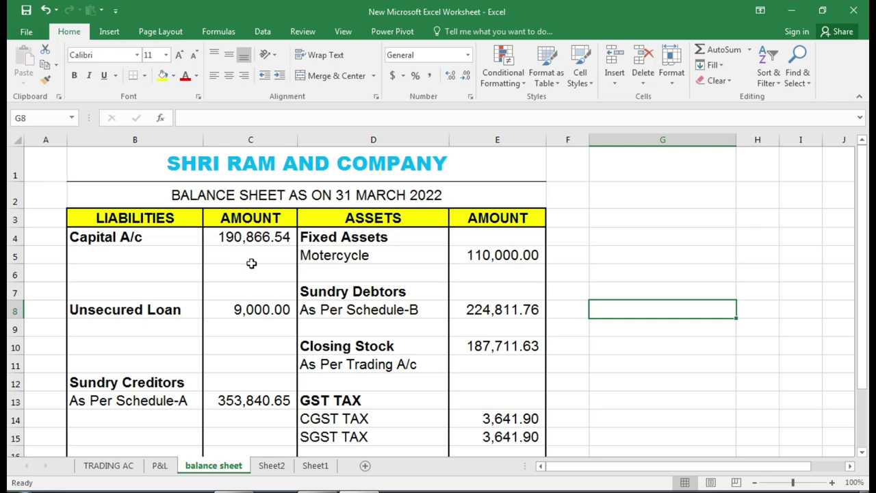
Inspect the Capital A/c amount in cell C4 of Excel's balance sheet
left_click(249, 241)
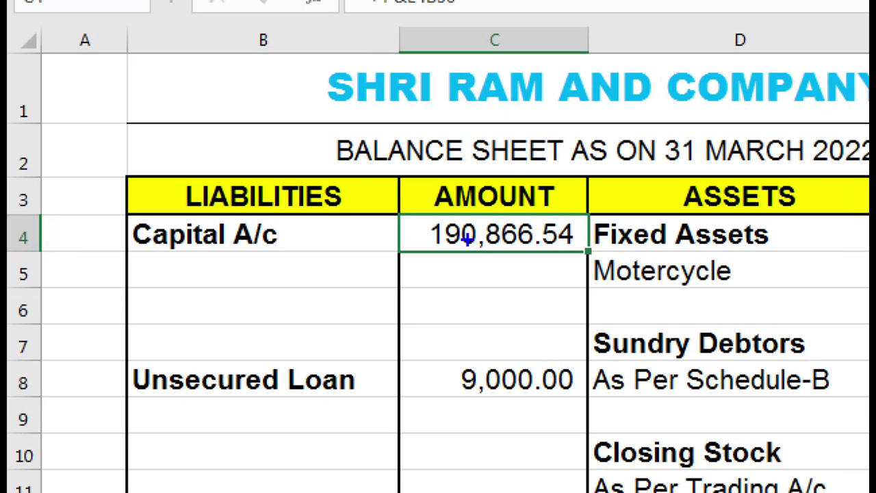
mouse_move(395, 205)
left_mouse_down()
mouse_move(577, 279)
mouse_move(600, 262)
left_mouse_up()
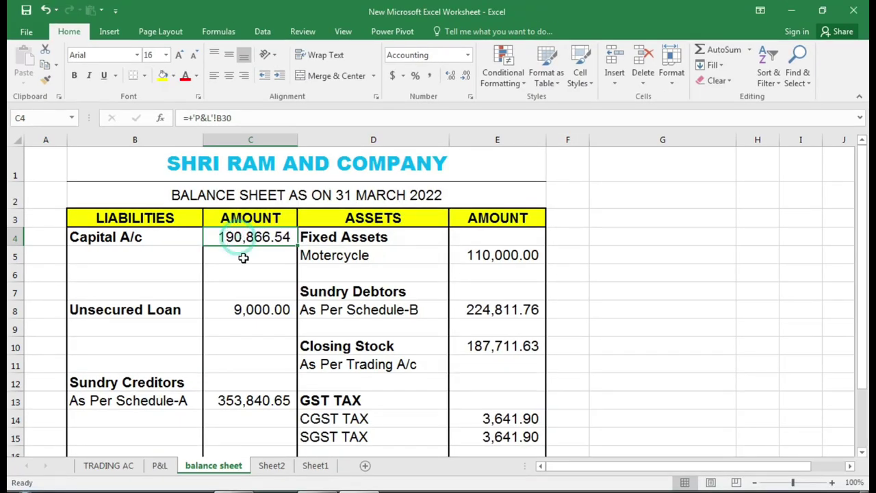
scroll(247, 274, "down", 14)
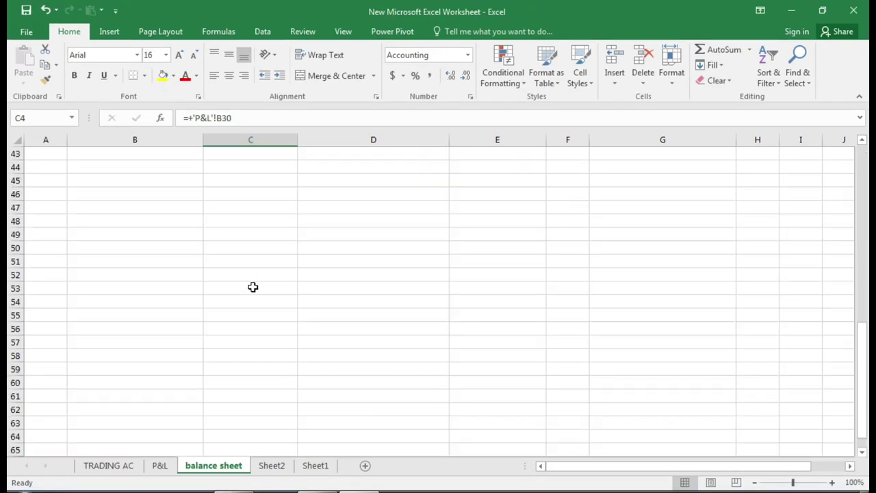
scroll(199, 425, "up", 8)
On the P&L worksheet, check the opening balance in D25 and capital introduced in D26
left_click(161, 467)
scroll(230, 391, "down", 6)
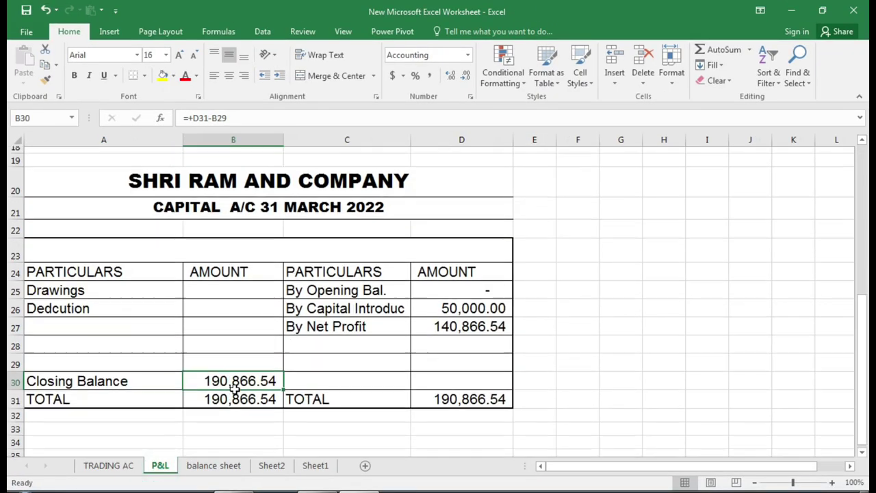
scroll(235, 390, "up", 5)
scroll(232, 324, "down", 7)
scroll(231, 327, "up", 1)
scroll(239, 301, "up", 1)
left_click(454, 282)
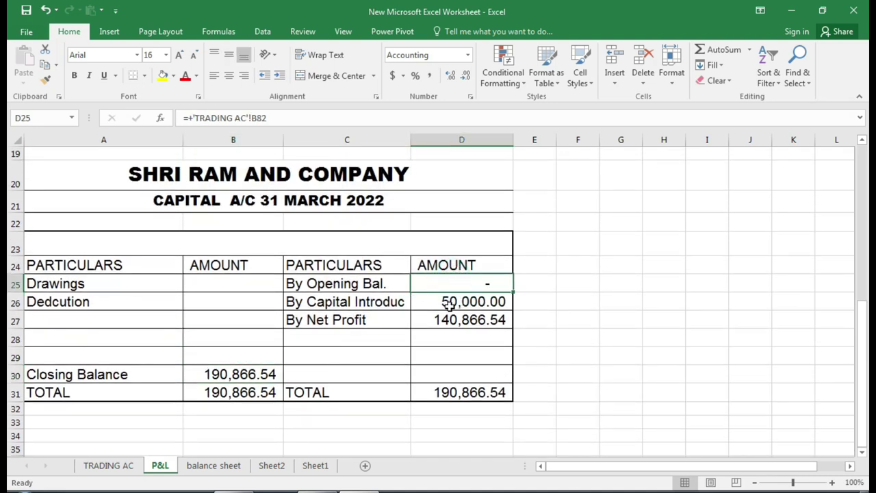
left_click(449, 307)
View the proprietor's capital ledger monthly summary in TallyPrime
key("alt+Tab")
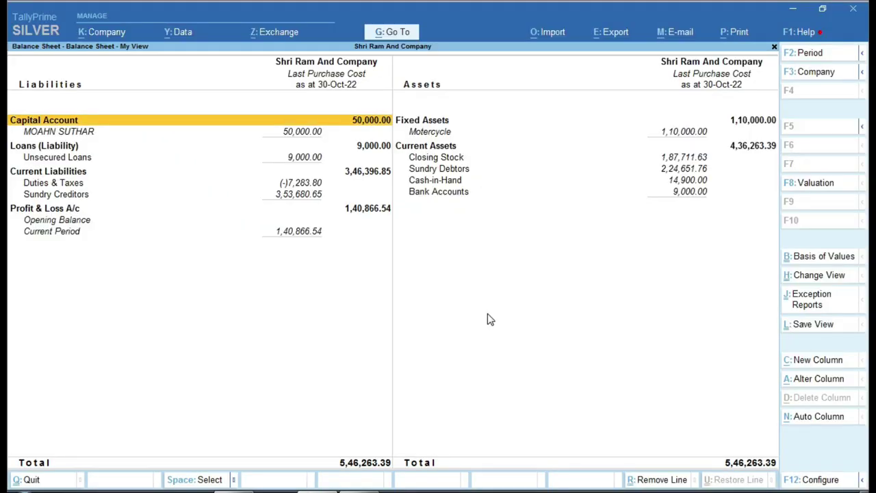
left_click(304, 136)
left_click(305, 137)
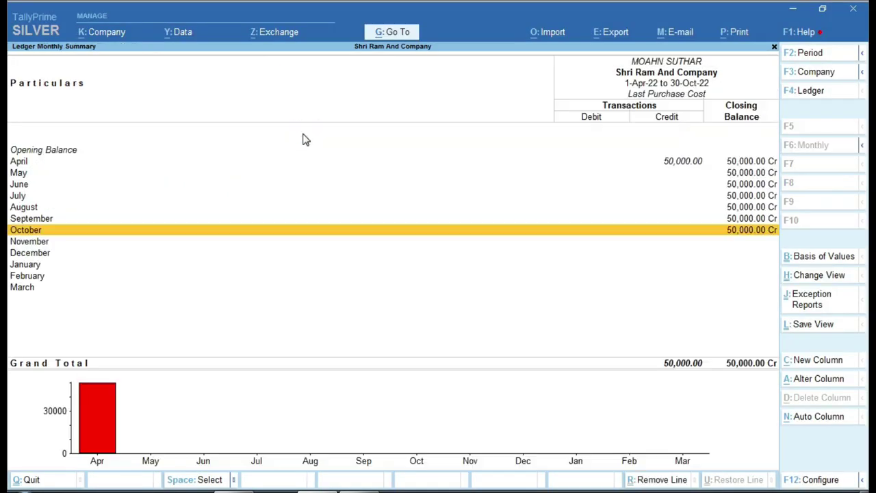
key("Escape")
key("alt+Tab")
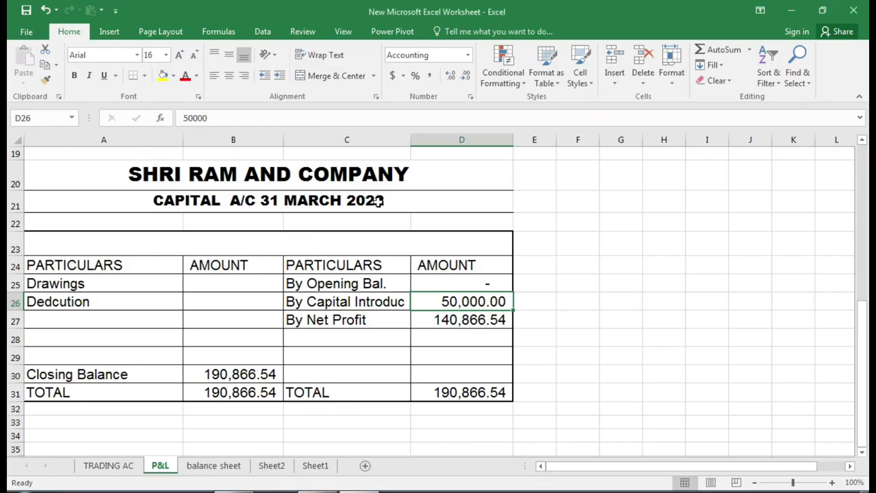
Trace the net profit in D27 back to P&L cell B13 and highlight it
left_click(435, 322)
scroll(298, 260, "up", 3)
scroll(226, 329, "up", 2)
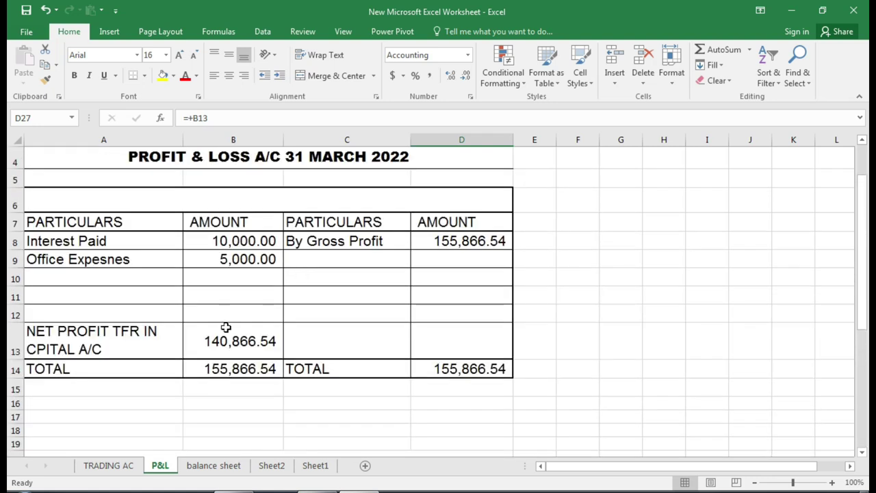
left_click(230, 340)
scroll(273, 341, "down", 5)
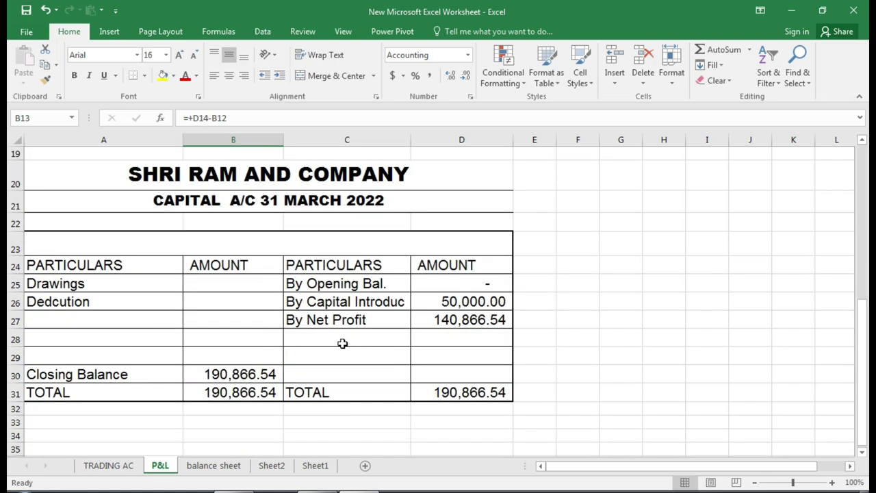
left_click(447, 323)
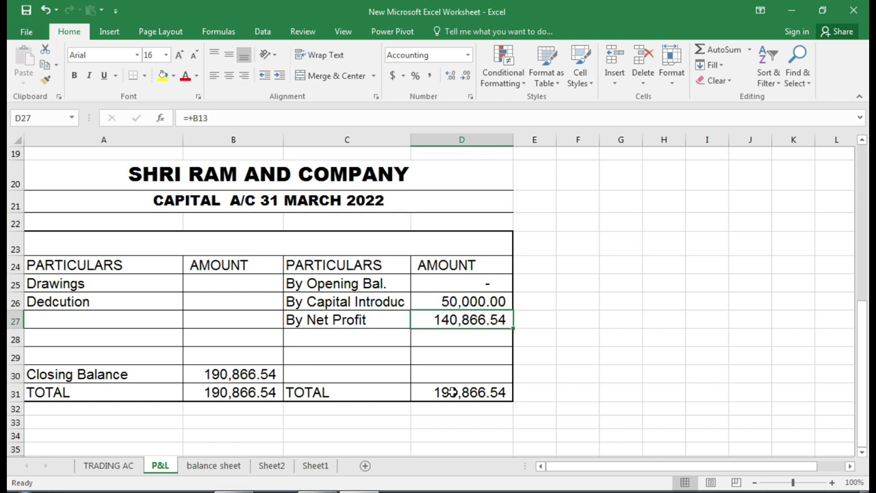
key("ctrl+1")
left_click(463, 417)
mouse_move(373, 332)
left_mouse_down()
mouse_move(442, 385)
mouse_move(572, 400)
left_mouse_up()
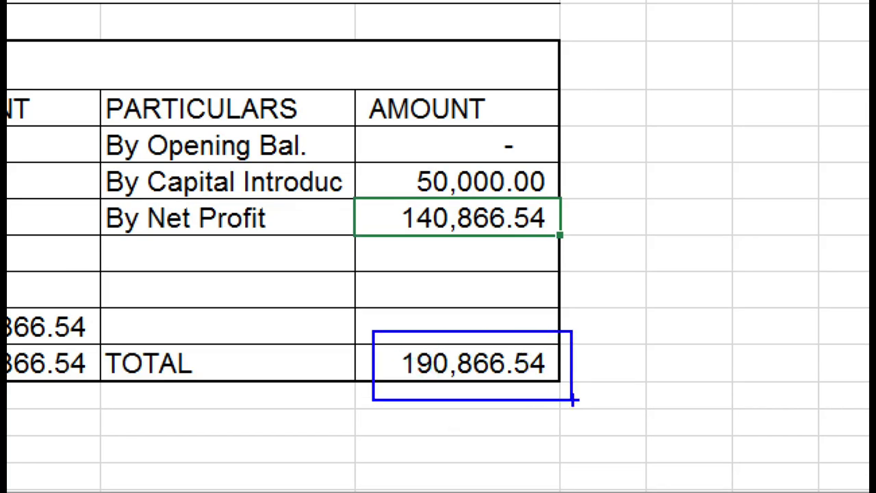
key("Escape")
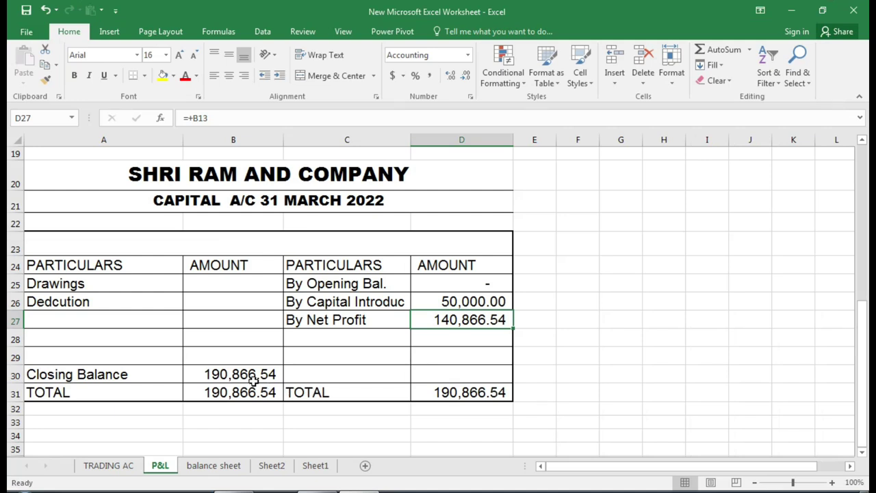
Check the closing balance in B30, then review Excel's balance sheet worksheet
left_click(252, 378)
key("ctrl+1")
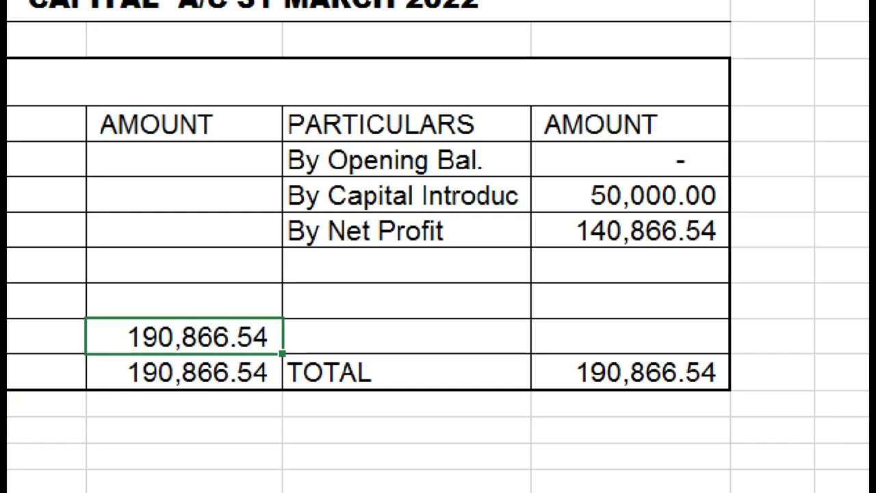
key("Escape")
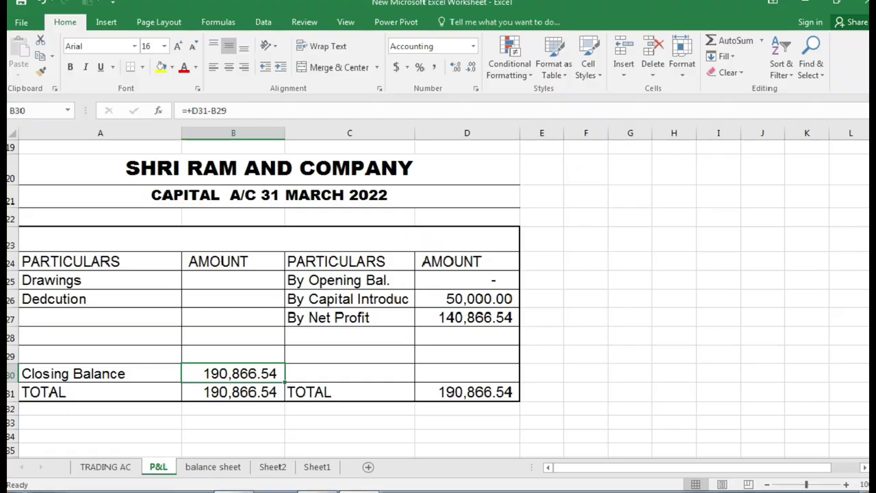
left_click(206, 466)
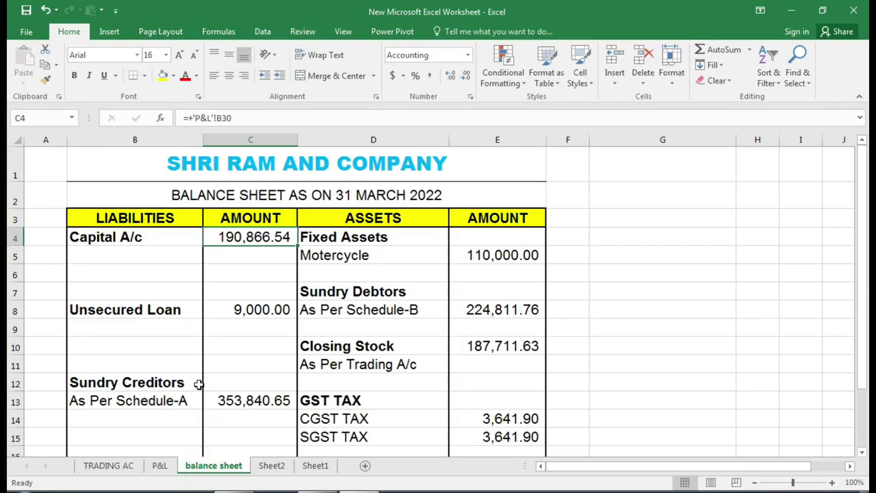
key("ctrl+1")
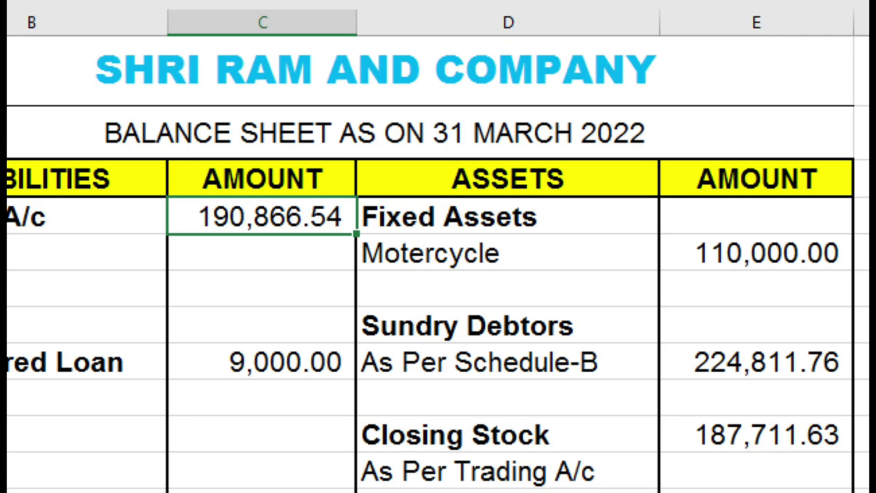
key("Escape")
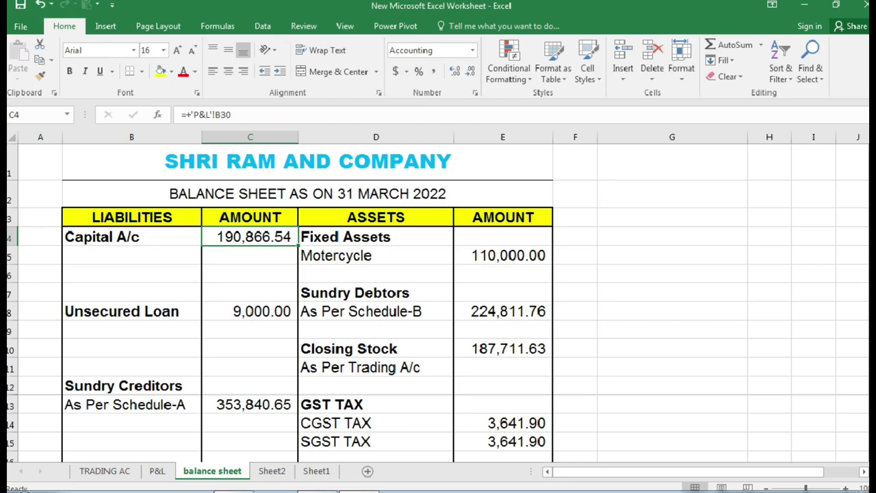
Mark the capital and current liabilities figures on TallyPrime's Balance Sheet, then close it
key("alt+Tab")
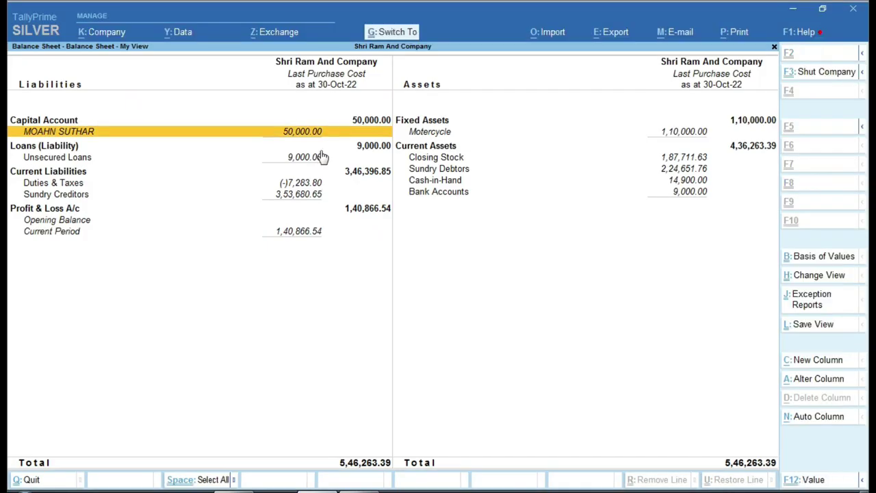
key("ctrl+1")
left_click_drag(371, 54, 470, 110)
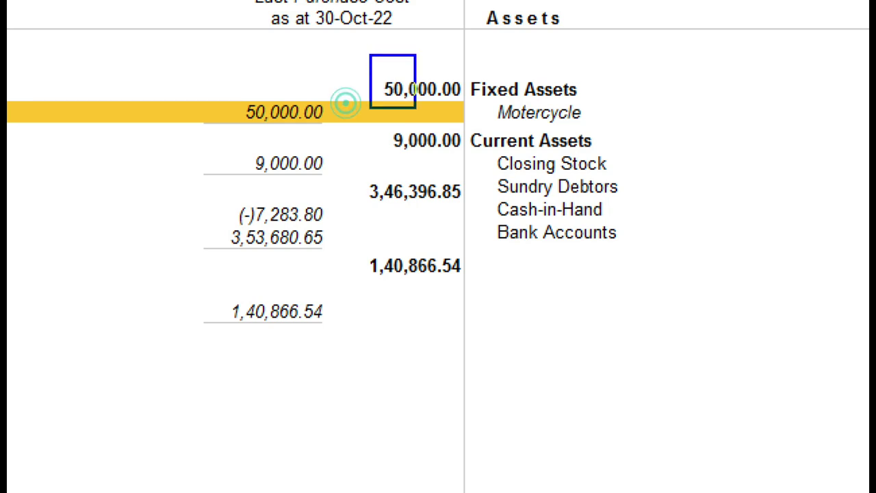
key("Escape")
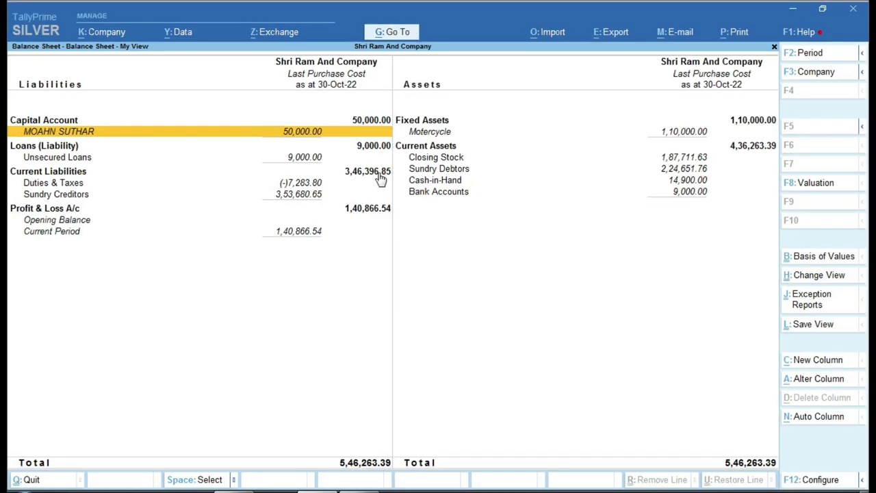
key("ctrl+1")
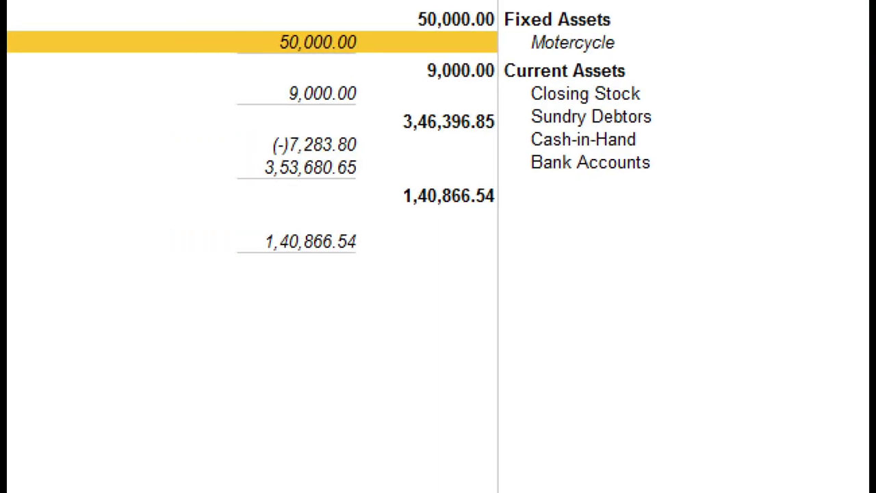
mouse_move(10, 184)
left_mouse_down()
mouse_move(244, 262)
mouse_move(794, 218)
left_mouse_up()
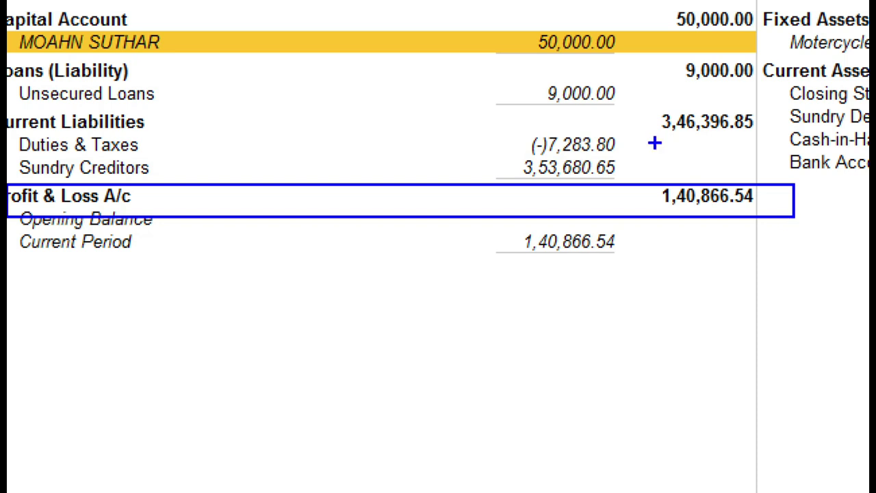
key("Escape")
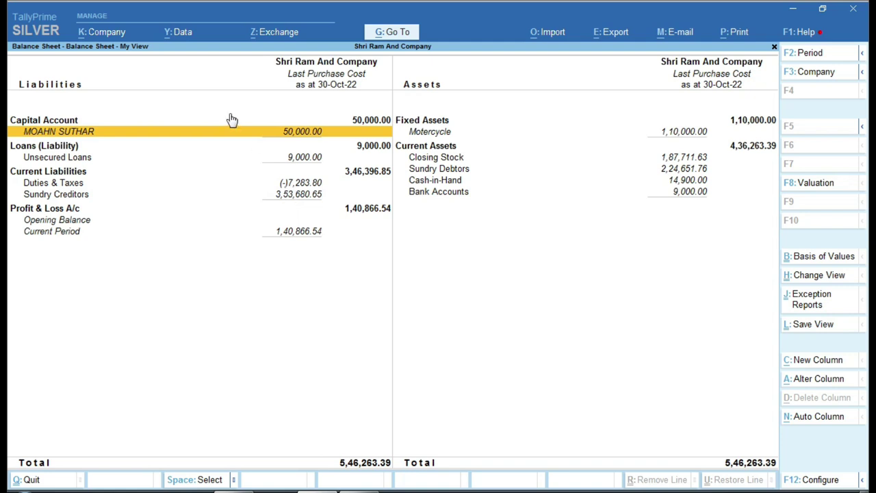
key("Escape")
Start a Journal voucher with Profit & Loss A/c as the debit ledger
key("Down")
key("Down")
key("Down")
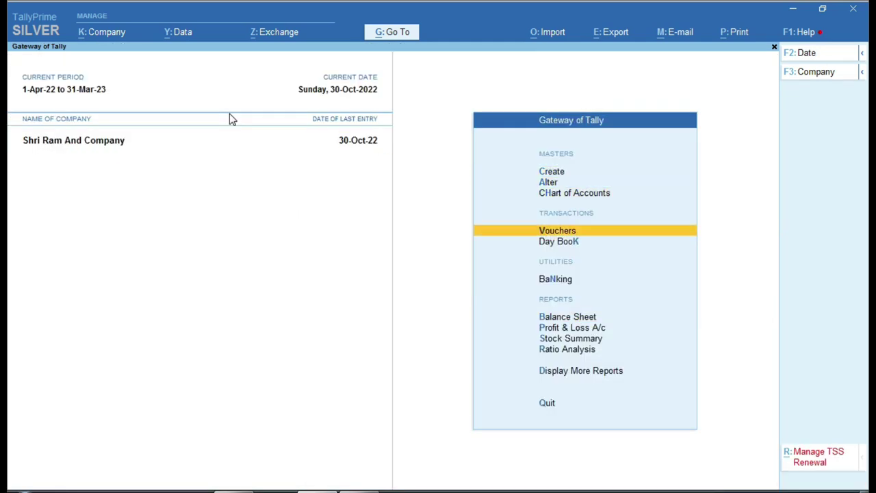
key("Return")
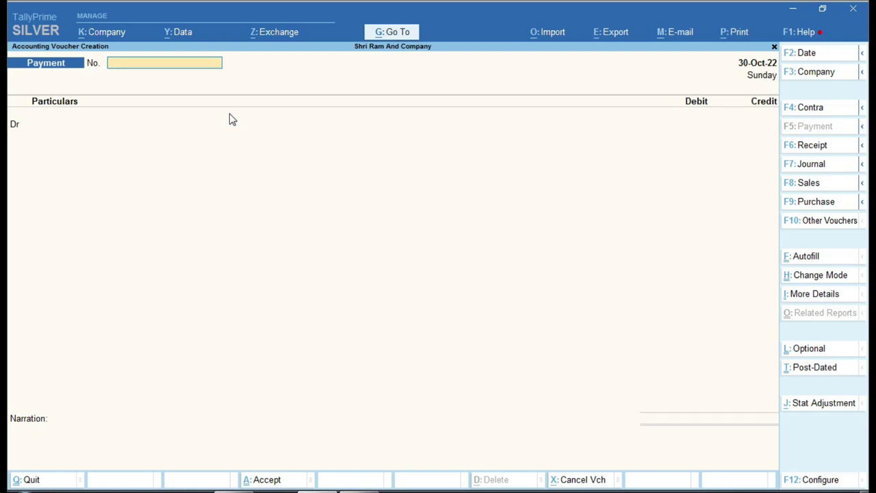
key("F7")
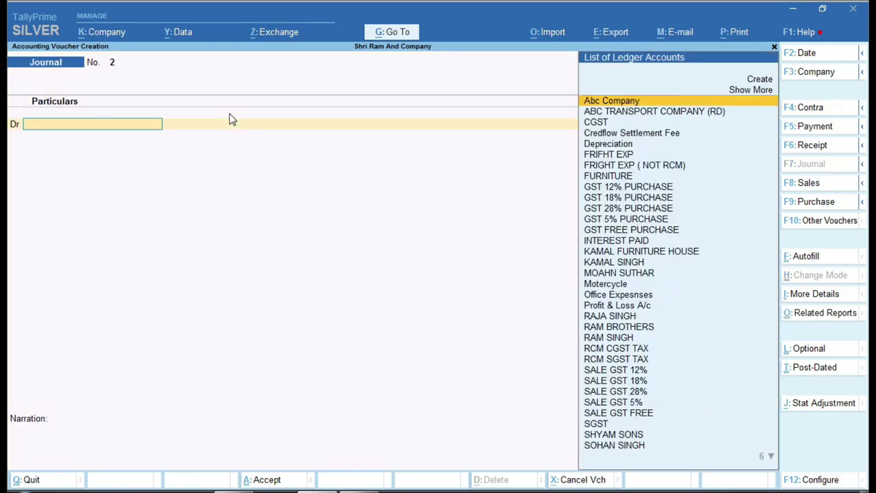
type("Pro")
key("Return")
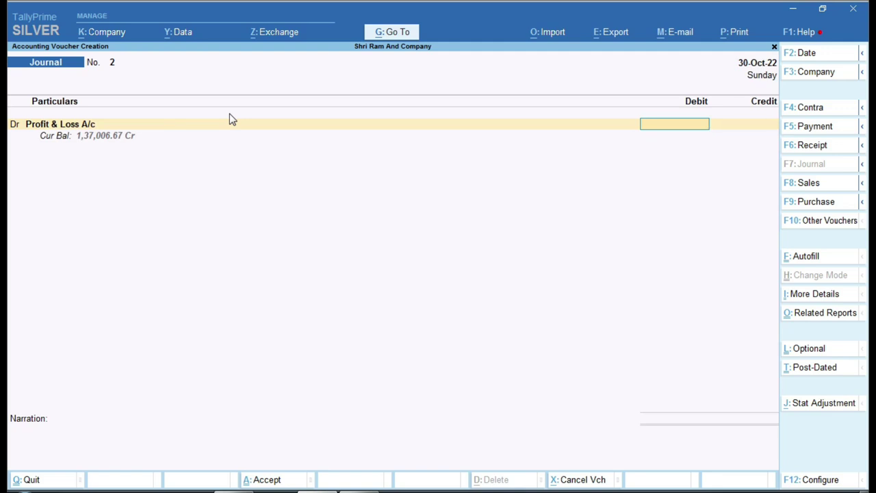
Look up the 140,866.54 net profit on Excel's P&L sheet
key("alt+Tab")
scroll(178, 171, "down", 4)
scroll(308, 297, "down", 5)
scroll(308, 299, "down", 1)
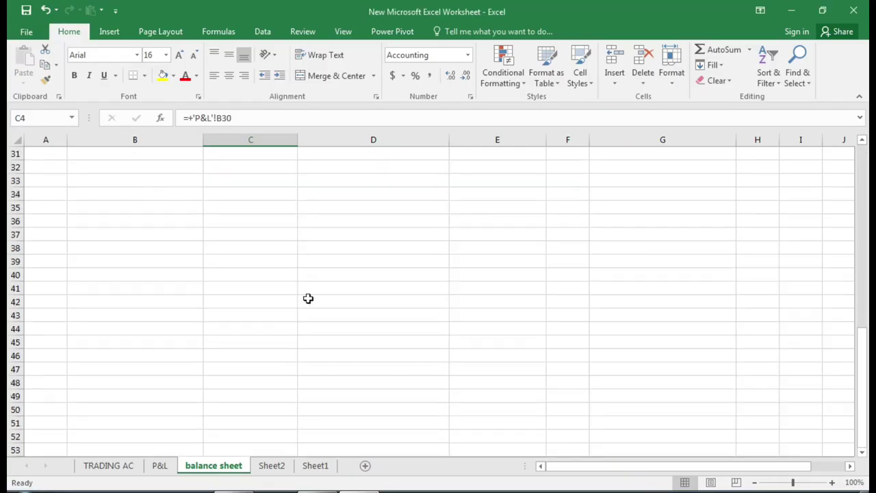
scroll(308, 299, "up", 8)
scroll(358, 338, "down", 3)
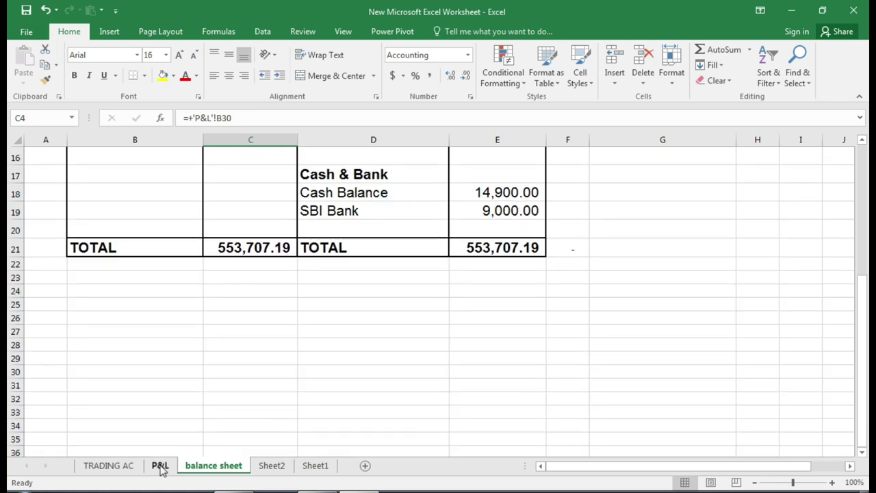
left_click(161, 470)
left_click(463, 319)
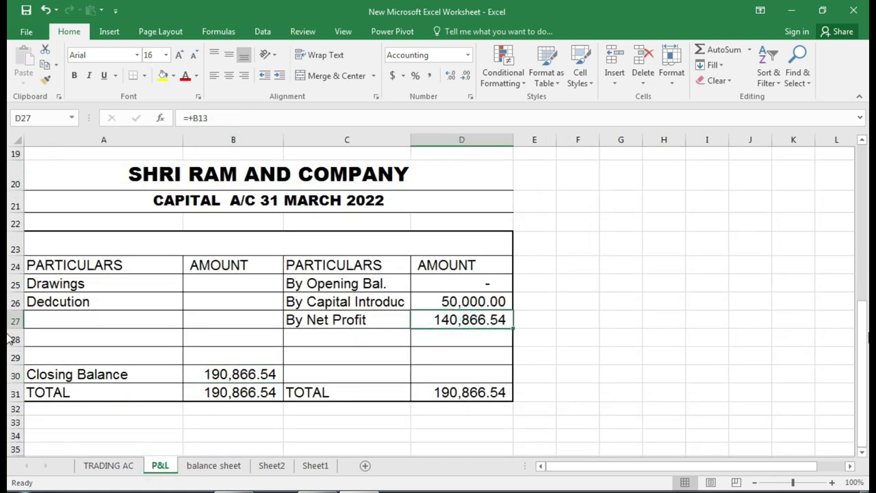
Enter 1,40,866.54 as the Profit & Loss A/c debit amount
key("alt+Tab")
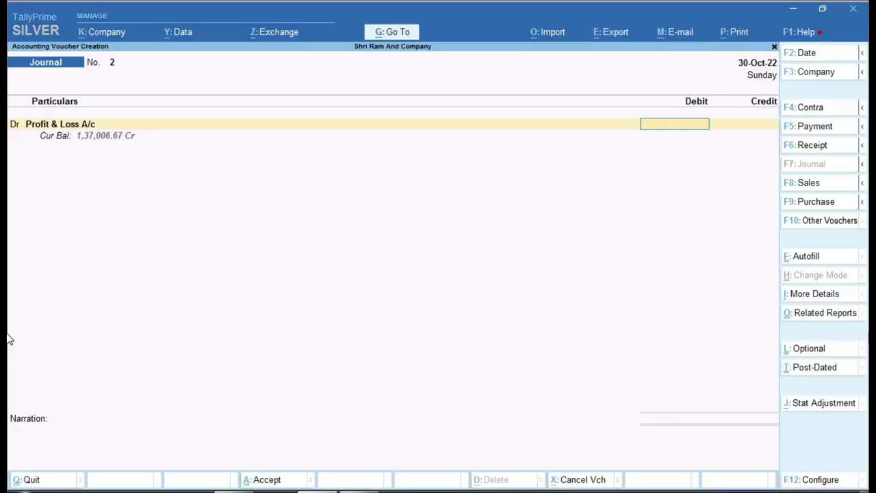
key("alt+Tab")
key("alt+Tab")
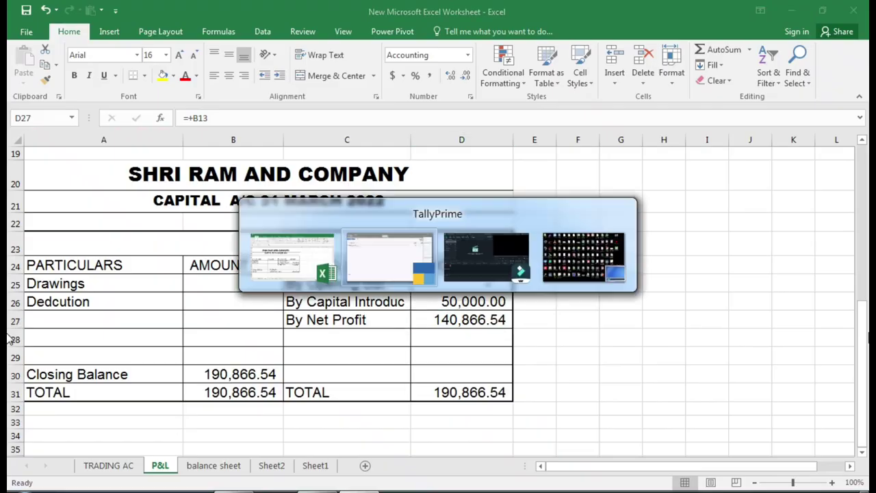
type("866.54")
key("Return")
key("alt+Tab")
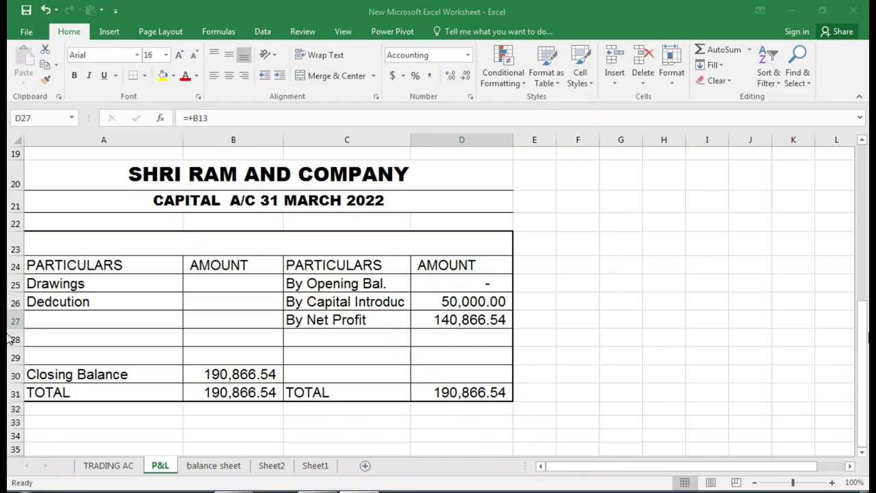
key("alt+Tab")
key("Return")
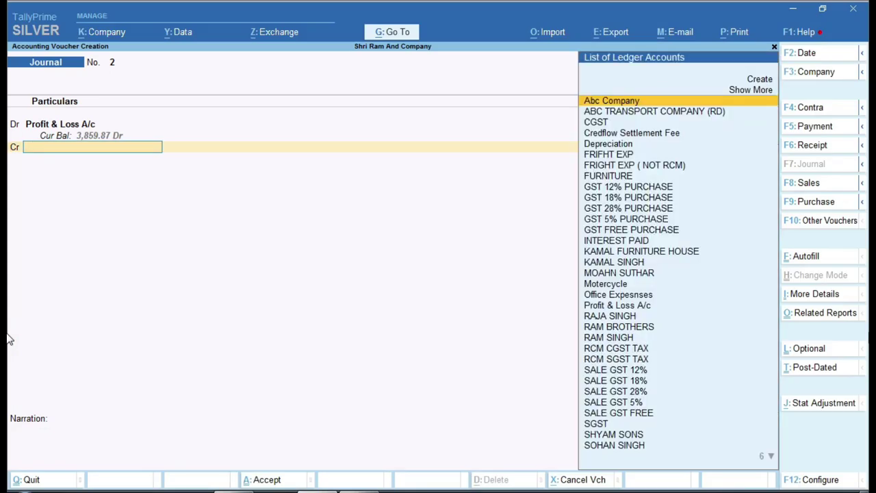
Credit the proprietor's capital ledger with 1,40,866.54 and save the journal
type("moa")
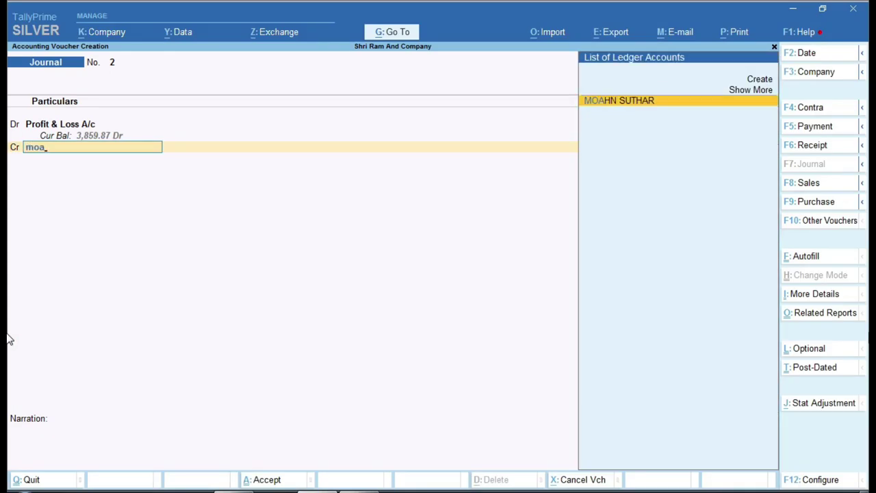
key("Return")
key("Return")
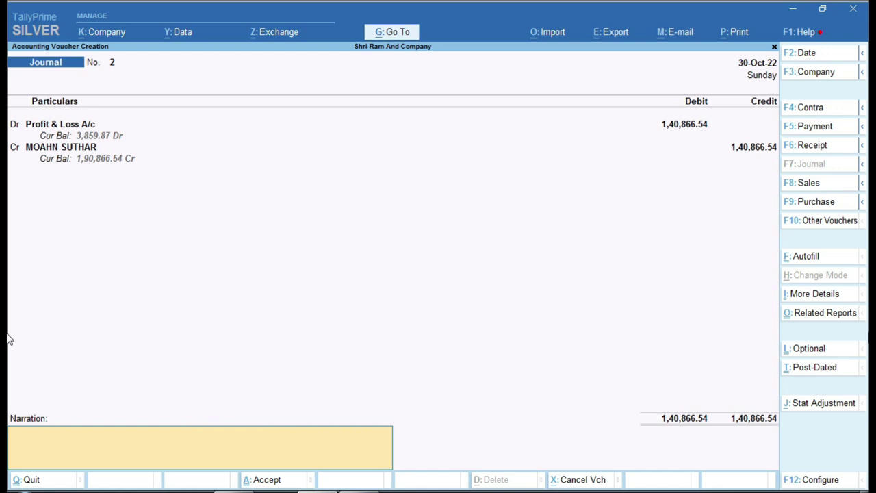
key("Return")
key("Return")
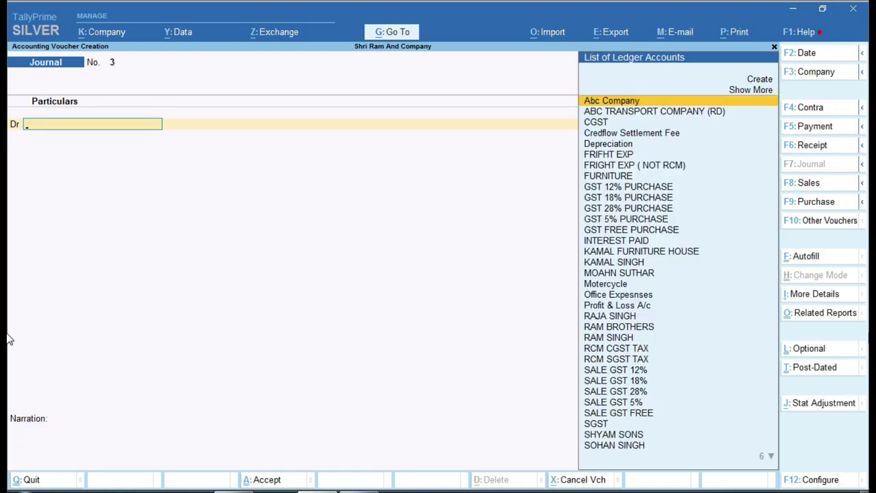
key("Escape")
key("Escape")
key("Escape")
Reopen TallyPrime's Balance Sheet as group totals and mark the 1,90,866.54 capital
key("b")
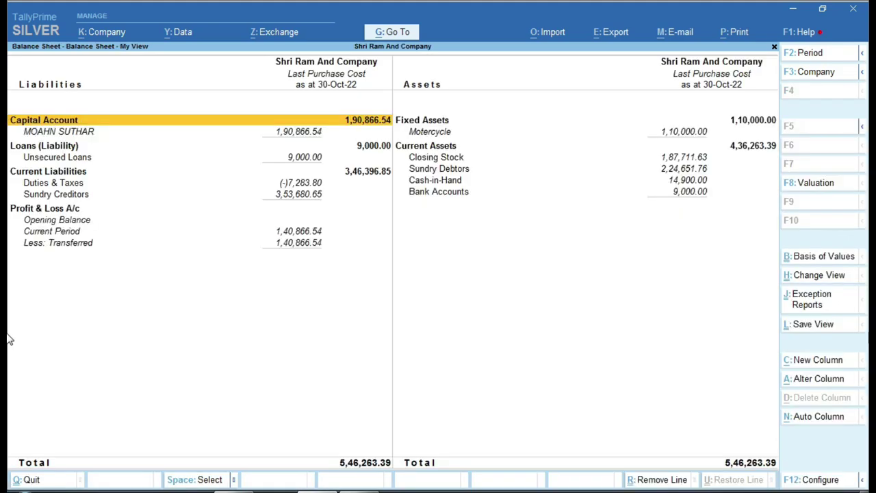
key("alt+F5")
key("alt+F5")
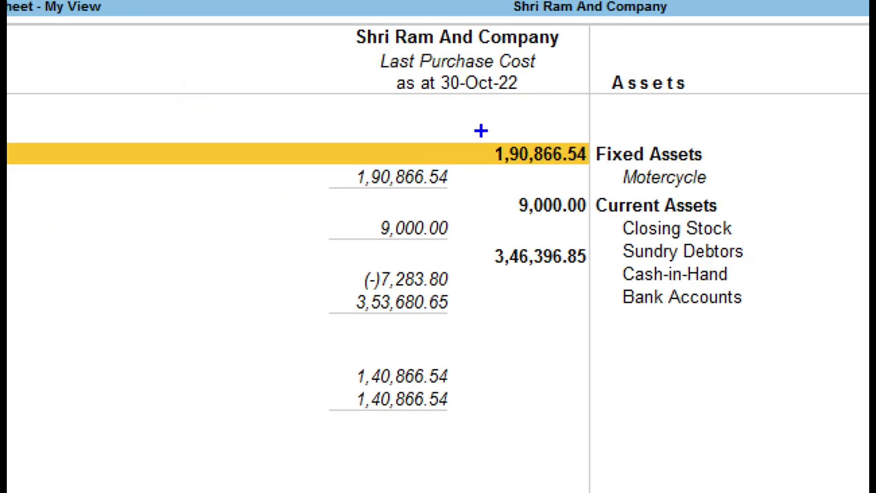
left_click_drag(478, 128, 431, 152)
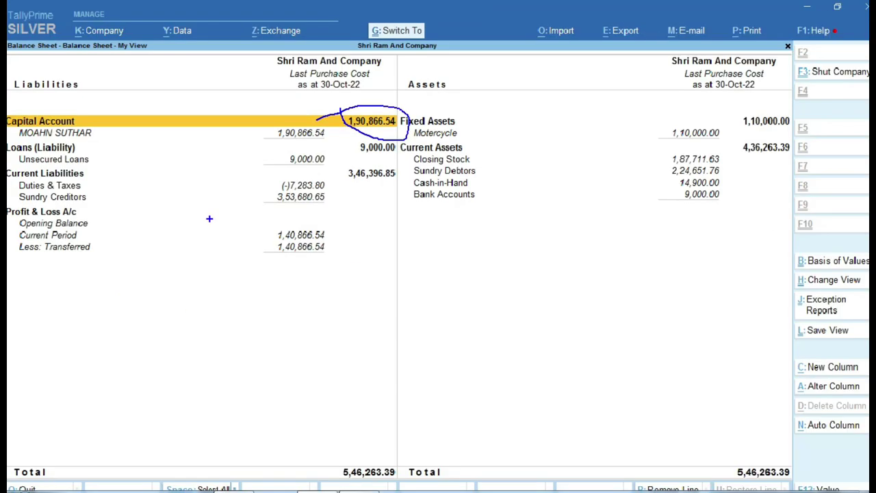
Check Excel's capital and 9,000 unsecured loan against TallyPrime's figures
key("alt+Tab")
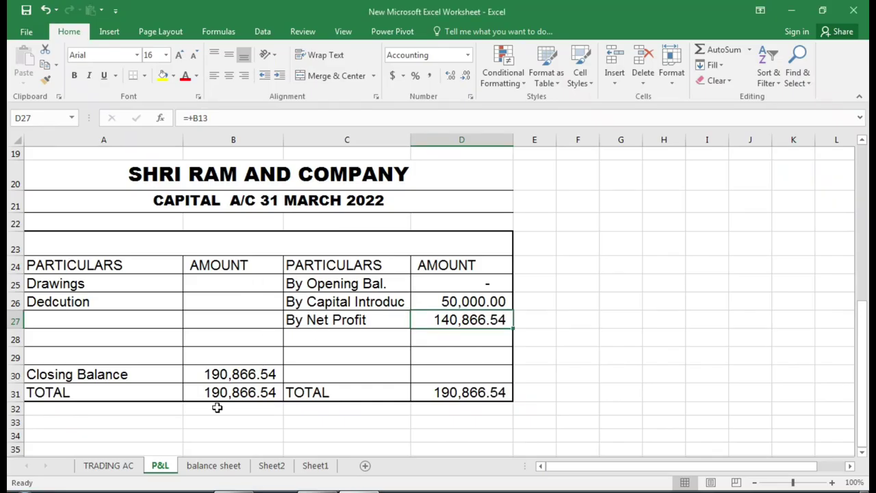
left_click(214, 465)
scroll(240, 302, "up", 5)
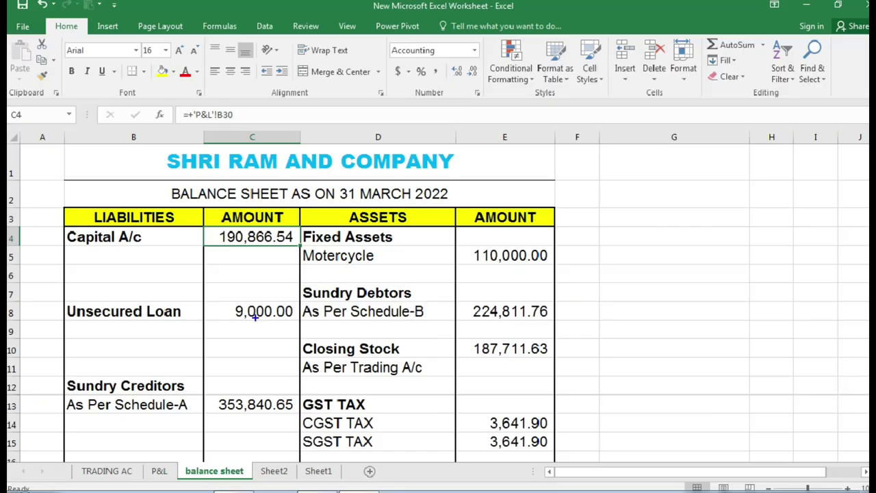
left_click(236, 310)
key("alt+Tab")
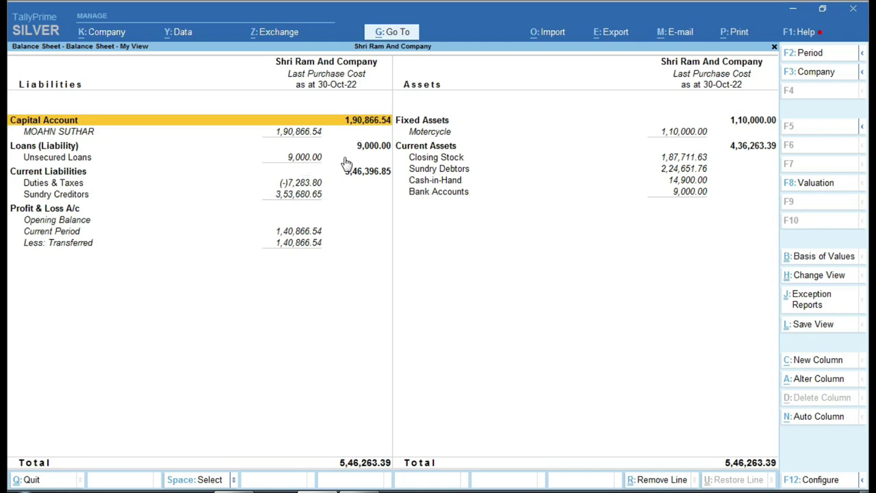
key("alt+Tab")
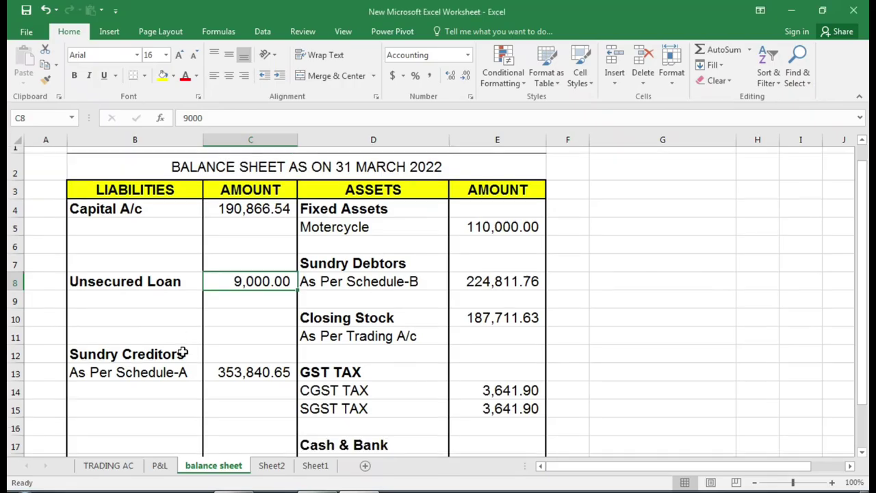
Box TallyPrime's Current Liabilities, Sundry Creditors line and (-)7,283.80 Duties & Taxes figure
scroll(183, 352, "down", 1)
left_click(151, 322)
key("alt+Tab")
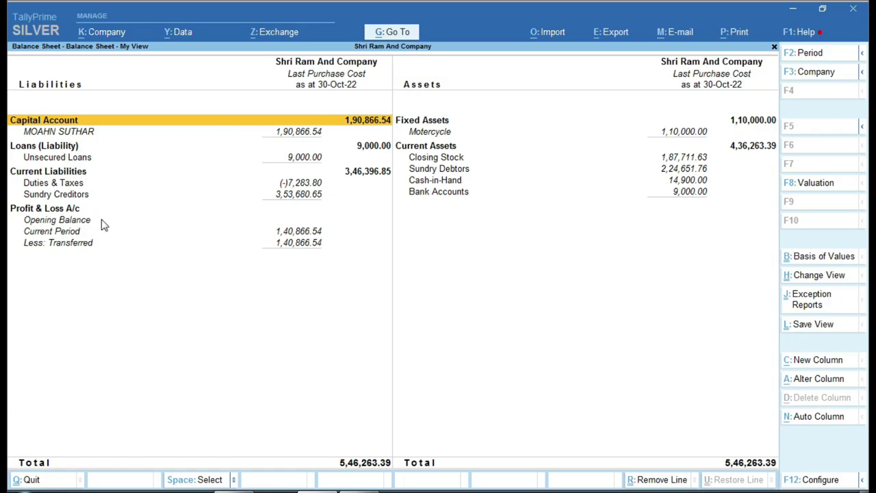
key("alt+Tab")
left_click_drag(13, 147, 783, 228)
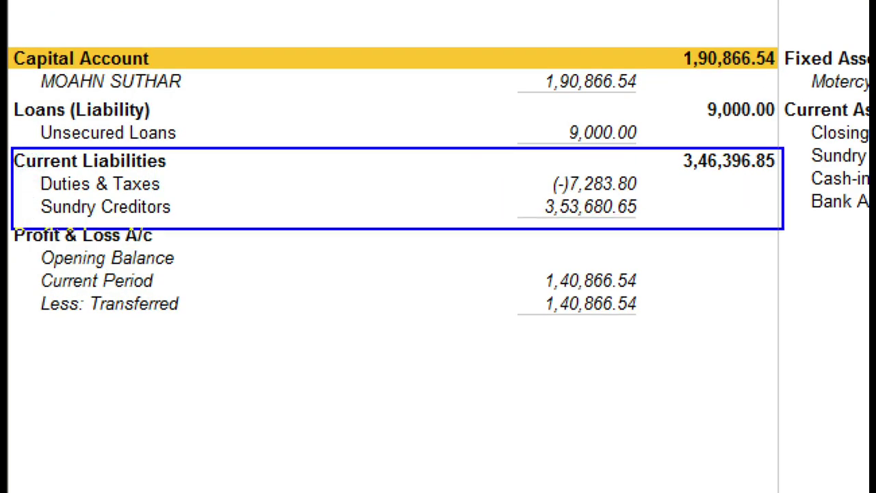
left_click_drag(172, 212, 176, 224)
left_click(269, 168)
left_click_drag(531, 155, 649, 200)
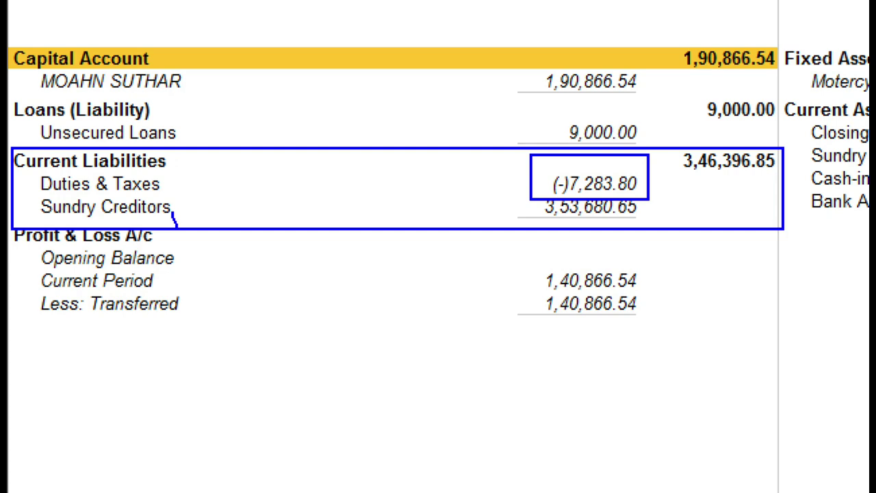
left_click_drag(350, 172, 365, 175)
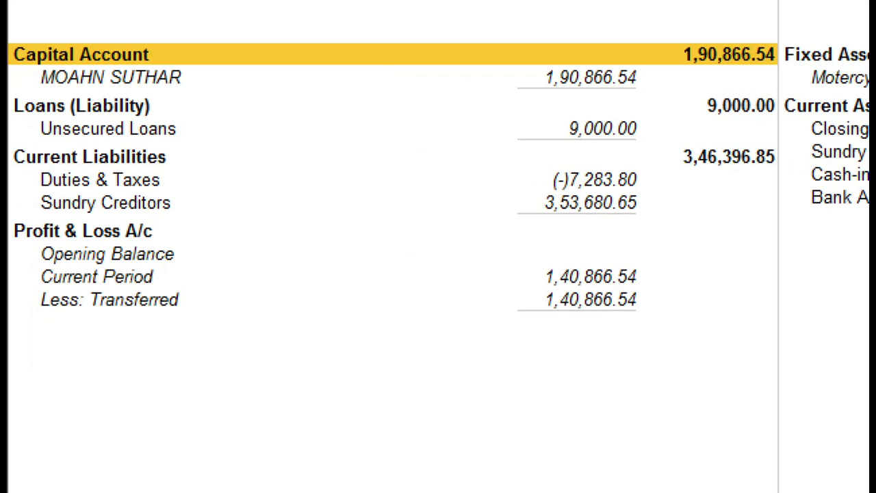
left_click_drag(531, 148, 659, 198)
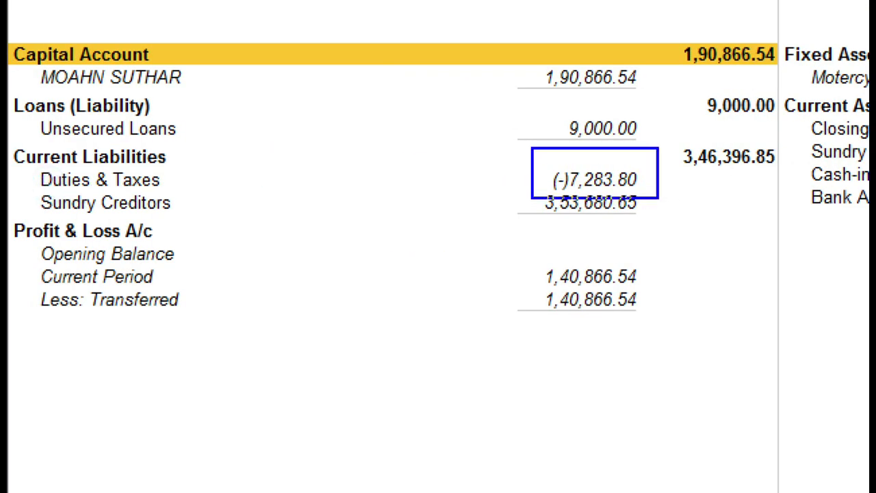
key("Down")
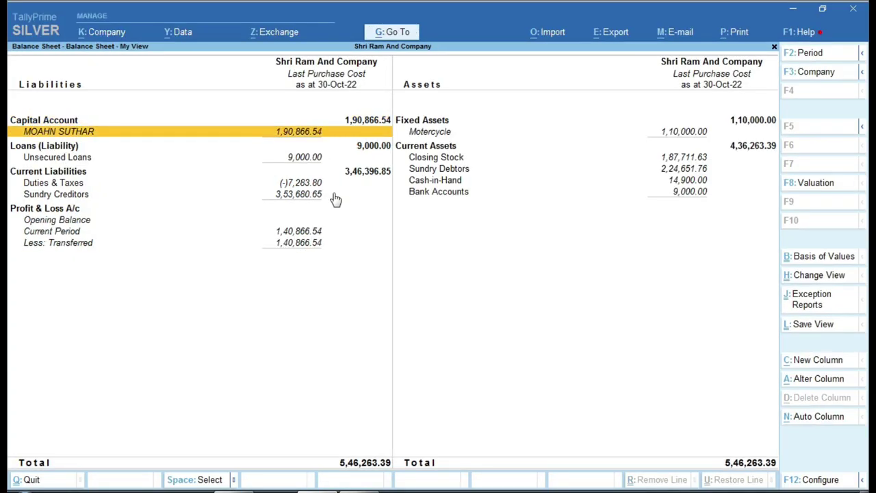
key("Down")
key("Down")
key("Down")
key("Return")
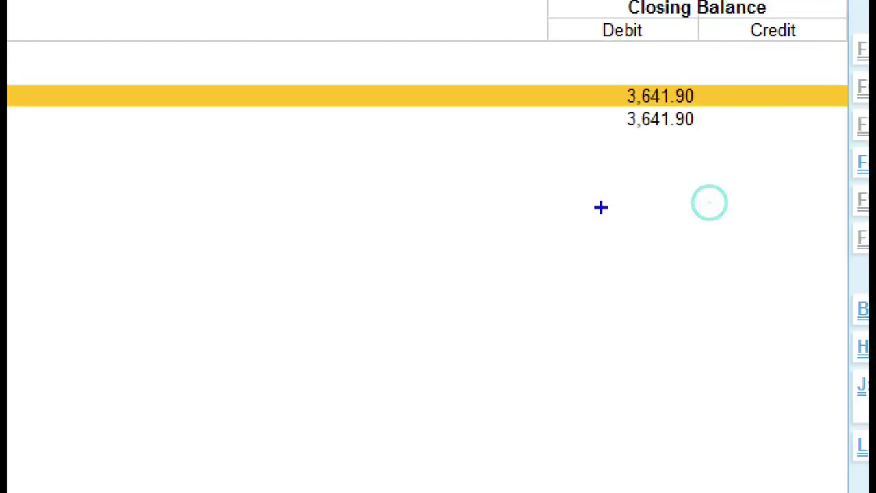
left_click_drag(597, 64, 705, 108)
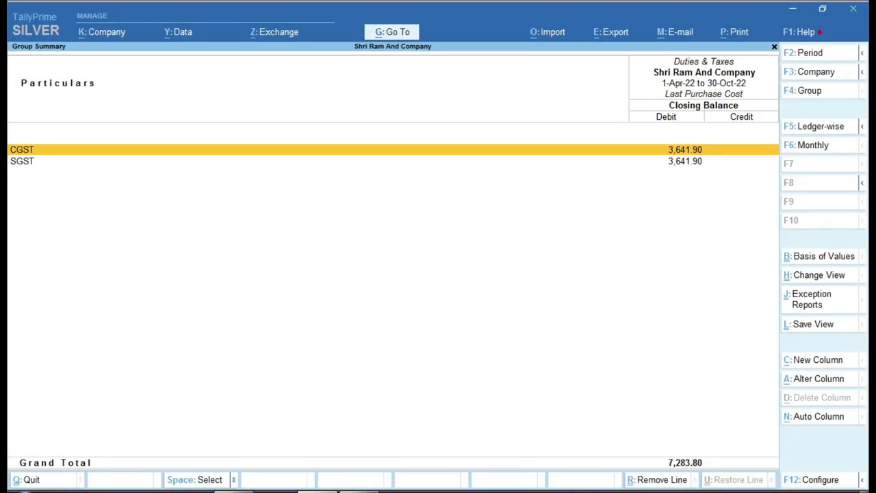
key("alt+Tab")
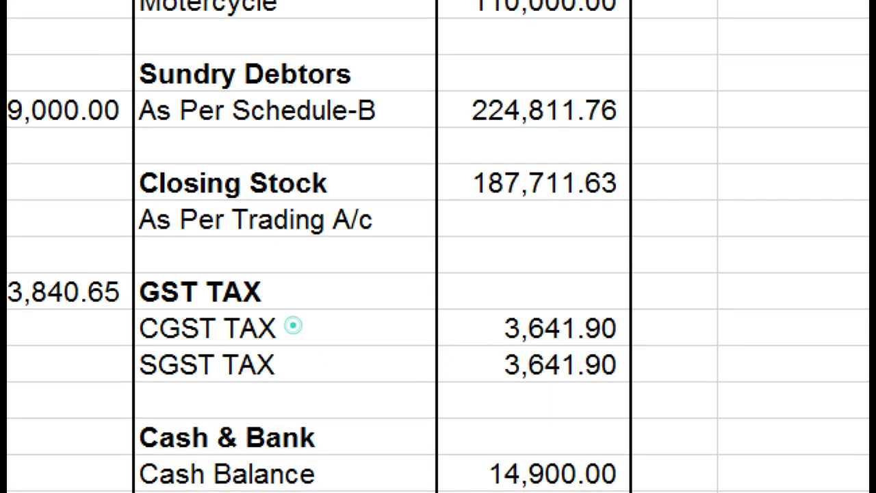
left_click_drag(125, 304, 642, 396)
left_click_drag(526, 270, 653, 228)
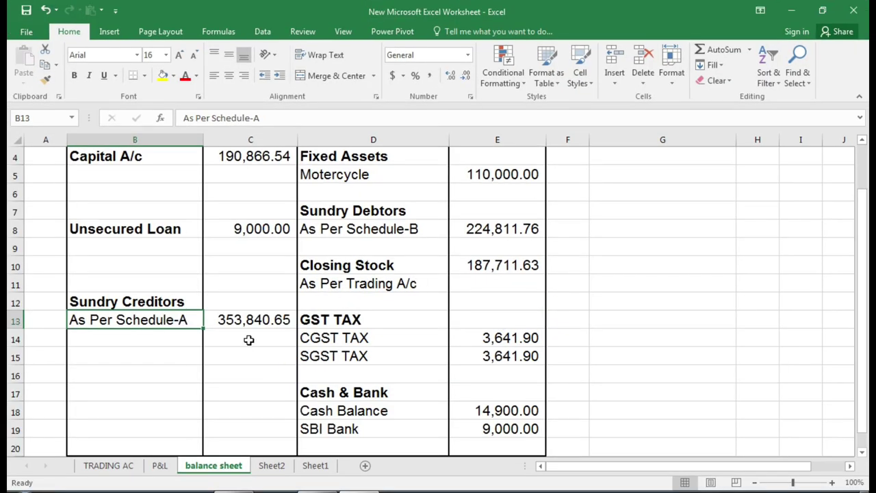
left_click(248, 340)
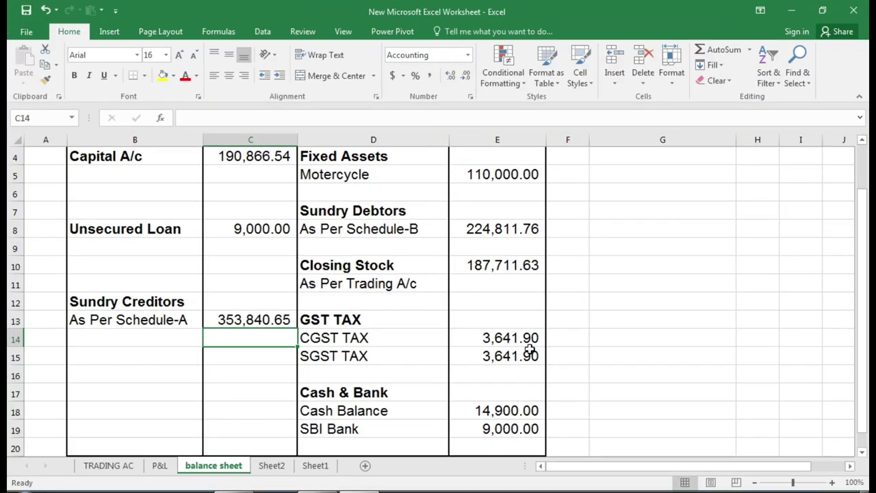
key("alt+Tab")
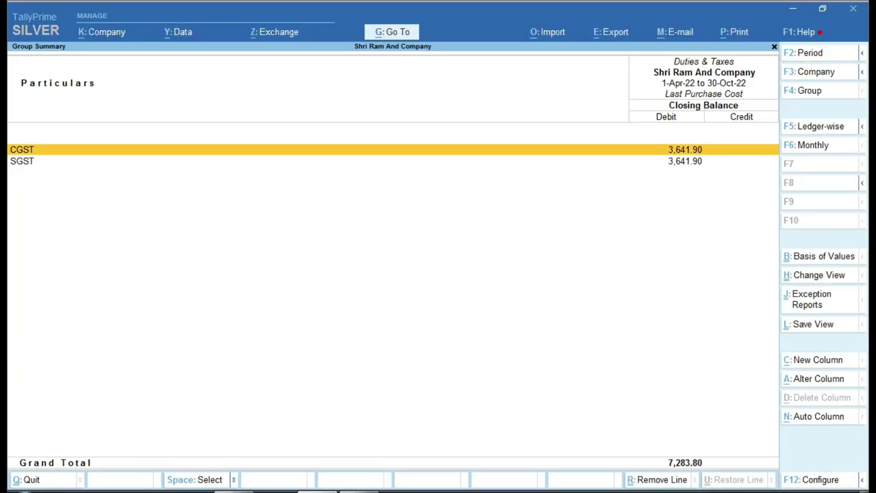
Compare Excel's 353,840.65 creditors with Tally's 3,53,680.65, then open the Sundry Creditors summary
key("Escape")
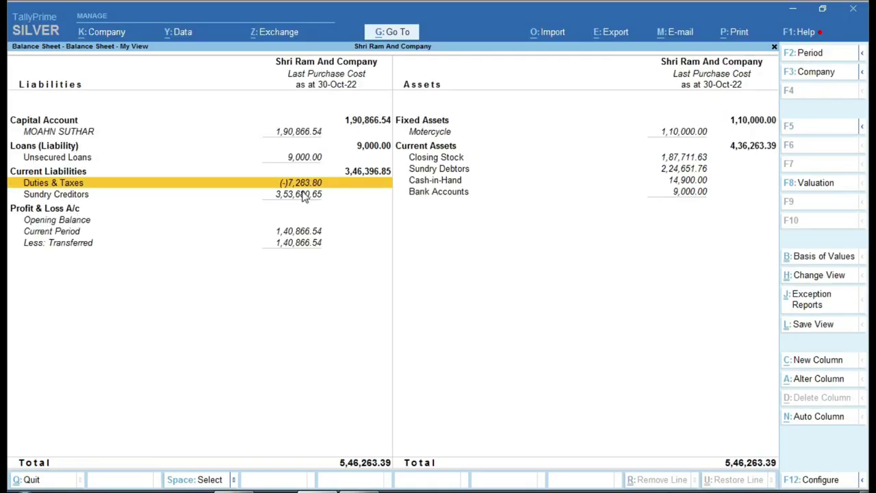
key("alt+Tab")
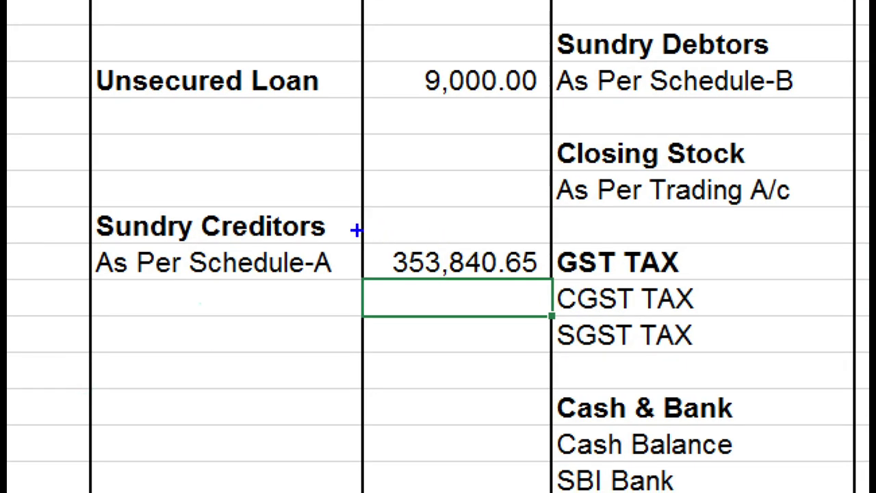
left_click_drag(357, 230, 549, 295)
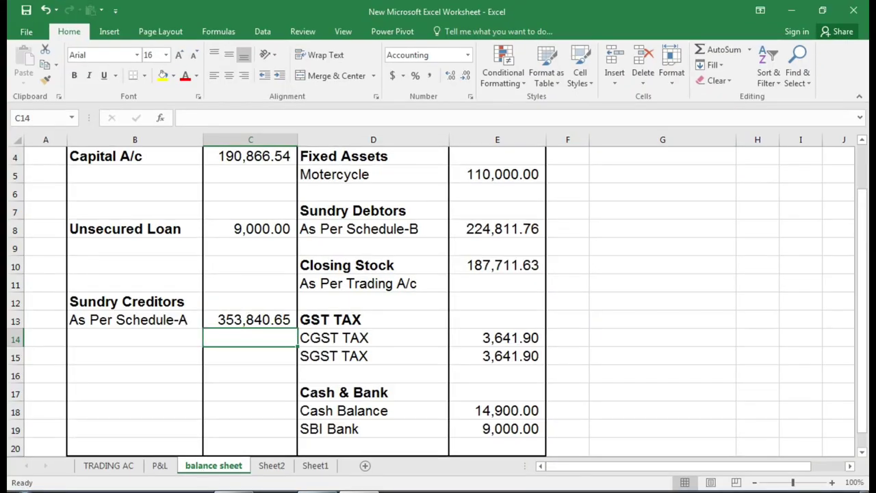
key("alt+Tab")
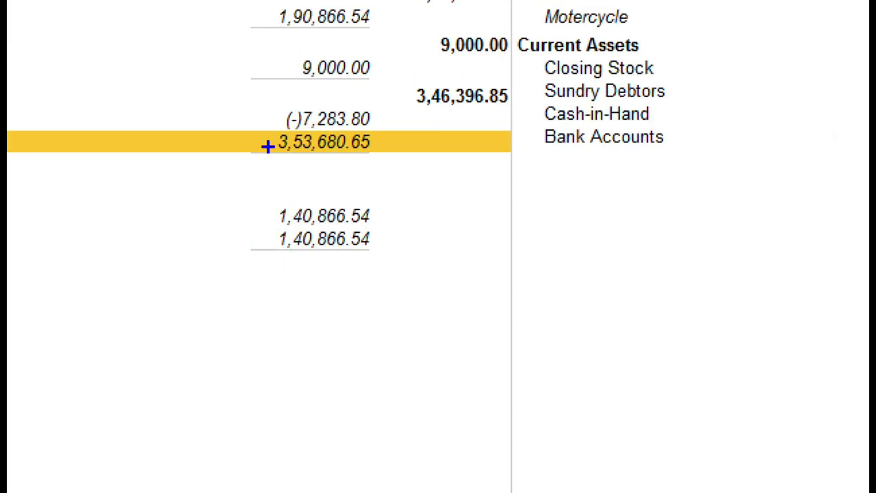
left_click_drag(263, 122, 395, 170)
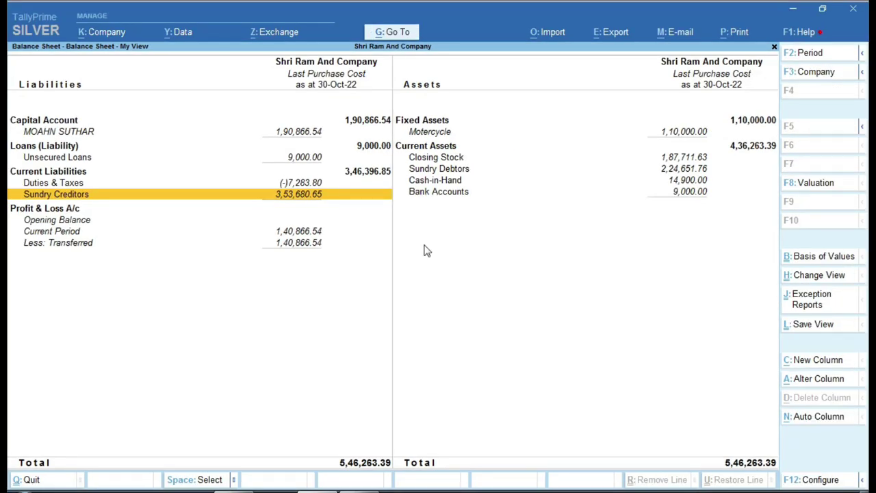
key("Return")
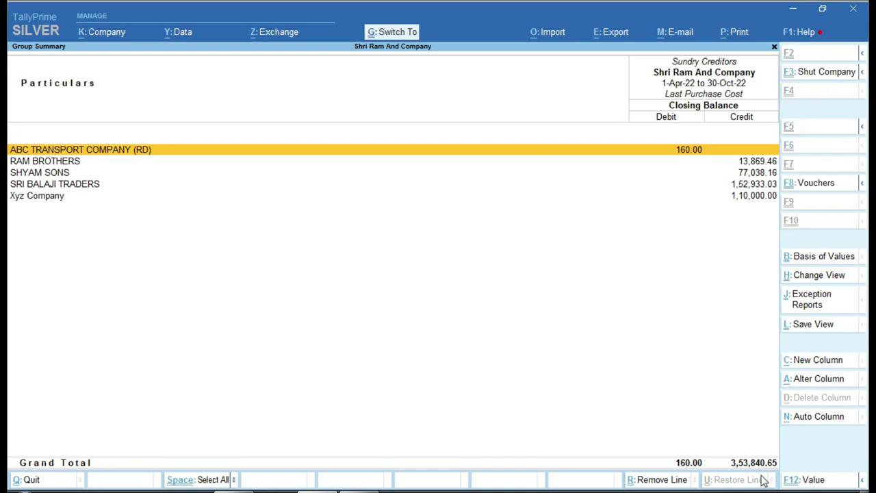
Mark the 3,53,840.65 creditors total and view ABC TRANSPORT COMPANY (RD)'s monthly summary
key("ctrl+1")
left_click_drag(584, 380, 701, 430)
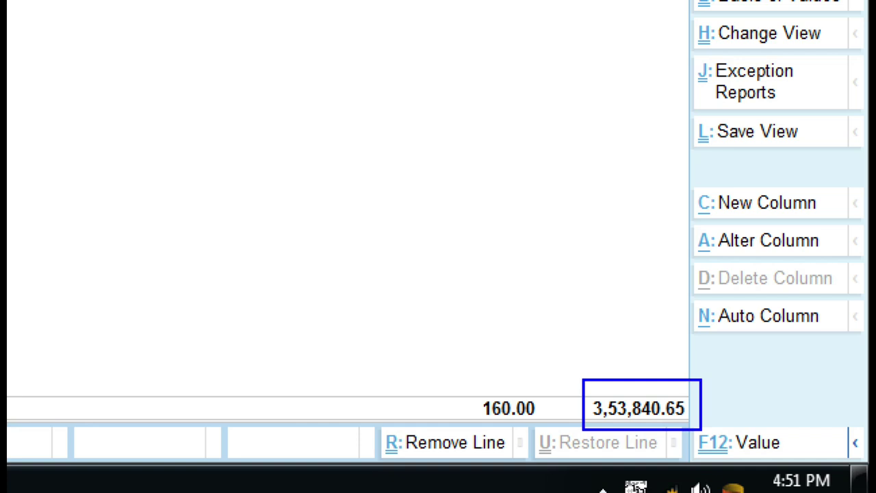
key("Escape")
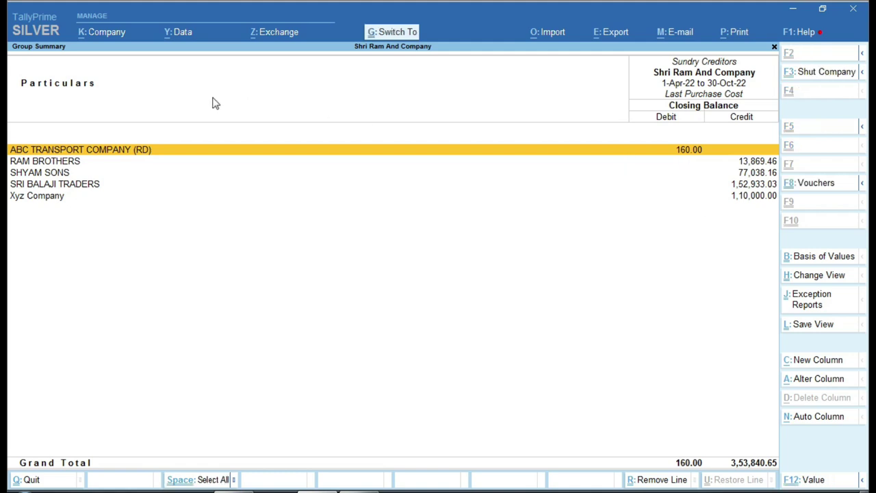
key("ctrl+1")
left_click_drag(9, 122, 316, 172)
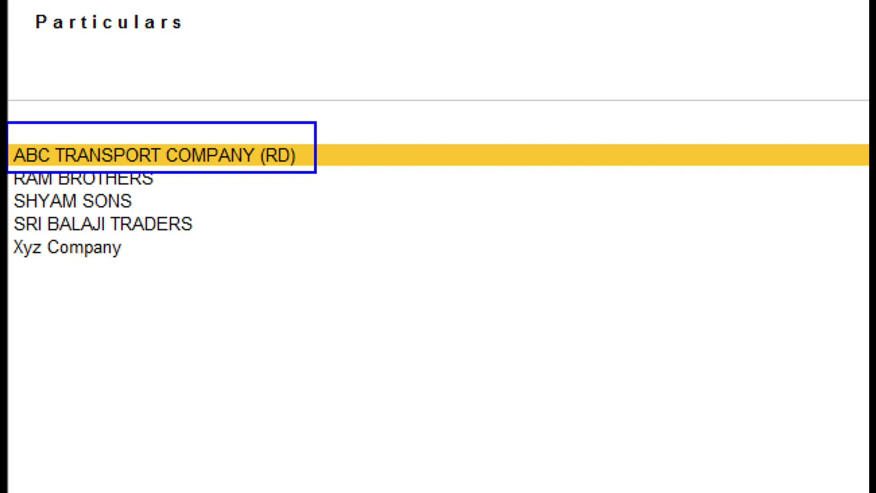
key("Return")
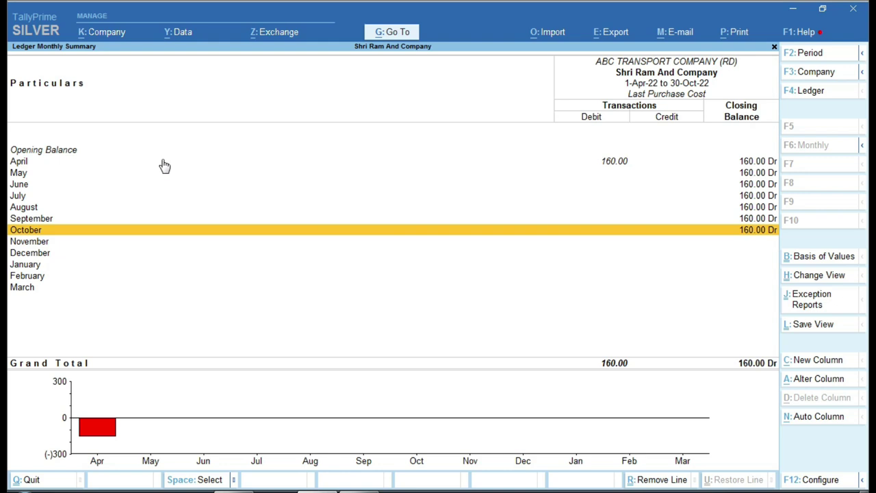
key("Escape")
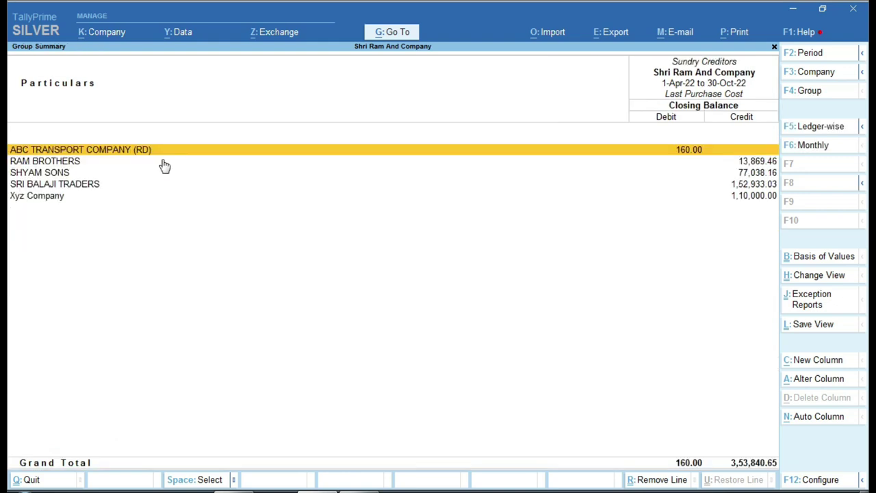
Mark the 3,53,840.65 credit and 160.00 debit totals of Sundry Creditors
key("ctrl")
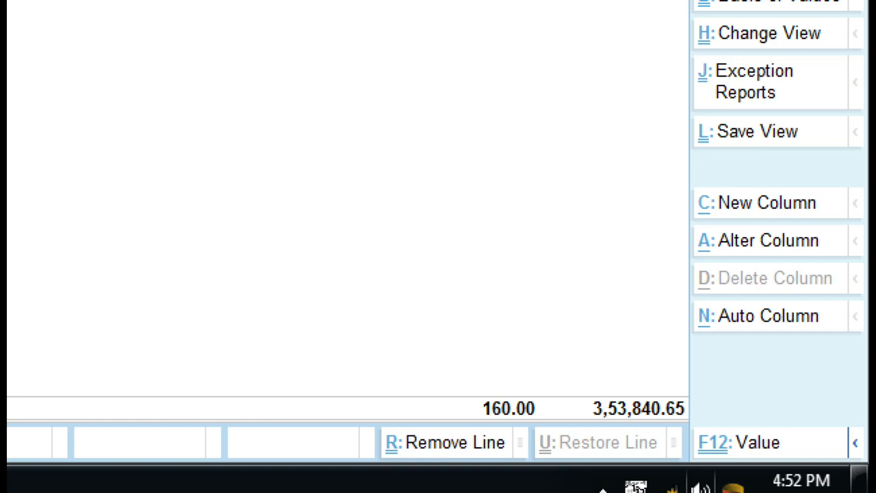
mouse_move(580, 379)
left_mouse_down()
mouse_move(680, 434)
mouse_move(697, 432)
left_mouse_up()
left_click_drag(440, 377, 549, 423)
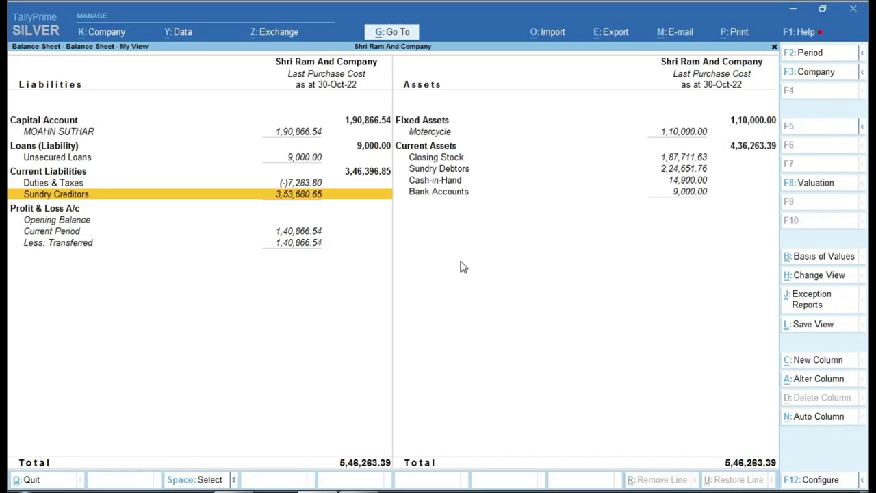
left_click(320, 198)
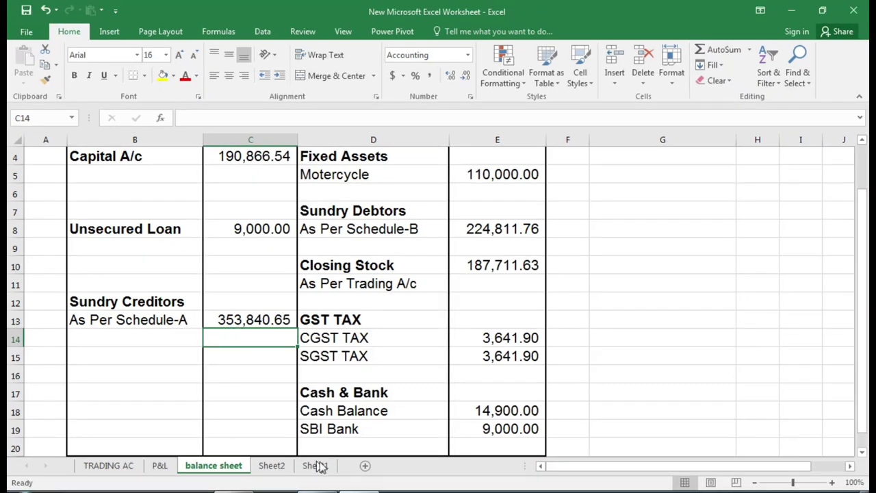
Mark the 353,840.65 Schedule-A creditors total on Sheet2
left_click(278, 469)
scroll(281, 382, "up", 2)
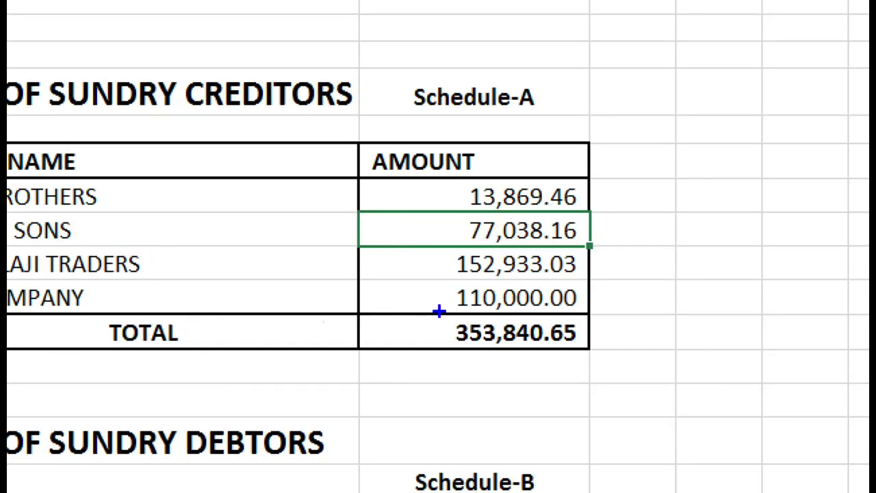
left_click_drag(438, 312, 591, 355)
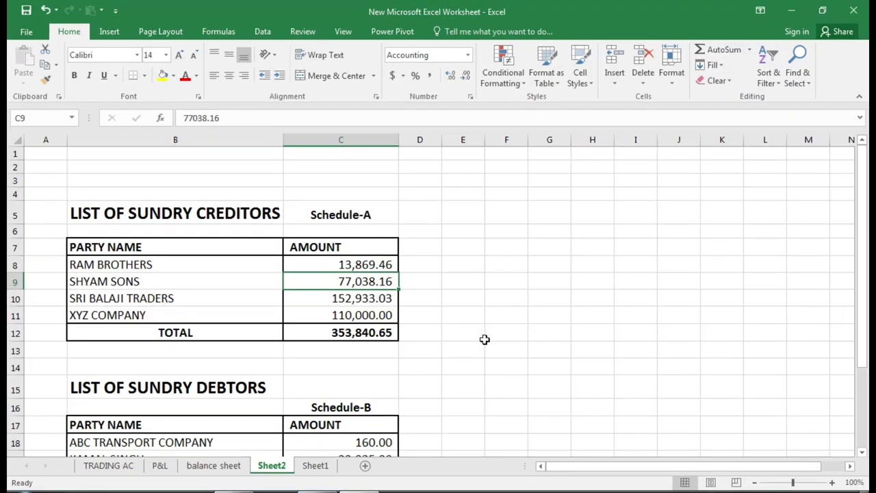
left_click(487, 336)
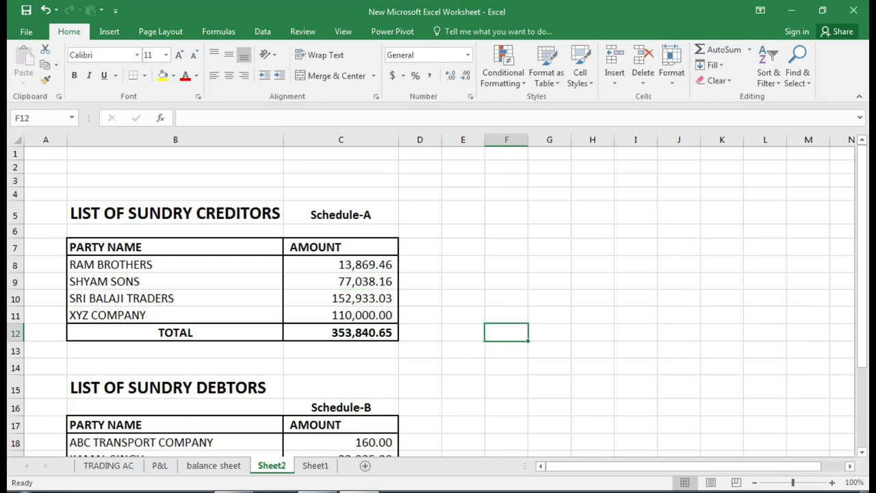
Mark Tally's creditor credit balances and check RAM BROTHERS' amount in Excel cell C8
key("alt+Tab")
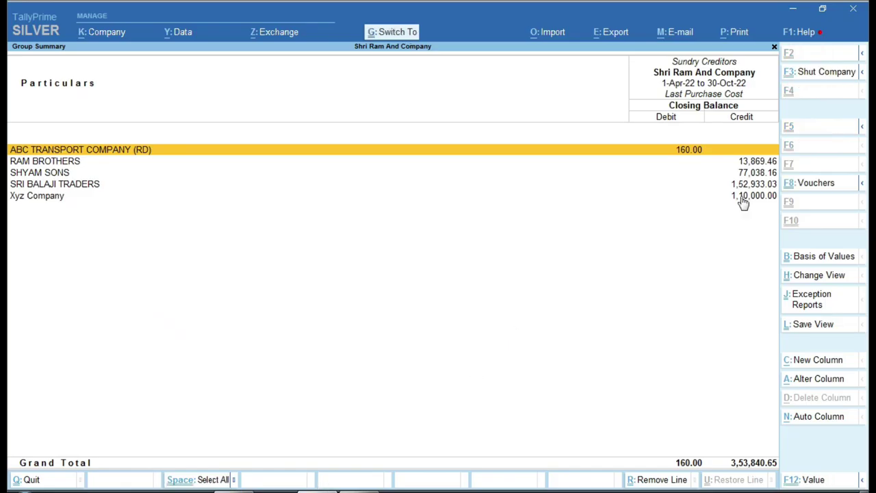
key("ctrl+1")
left_click_drag(687, 89, 816, 232)
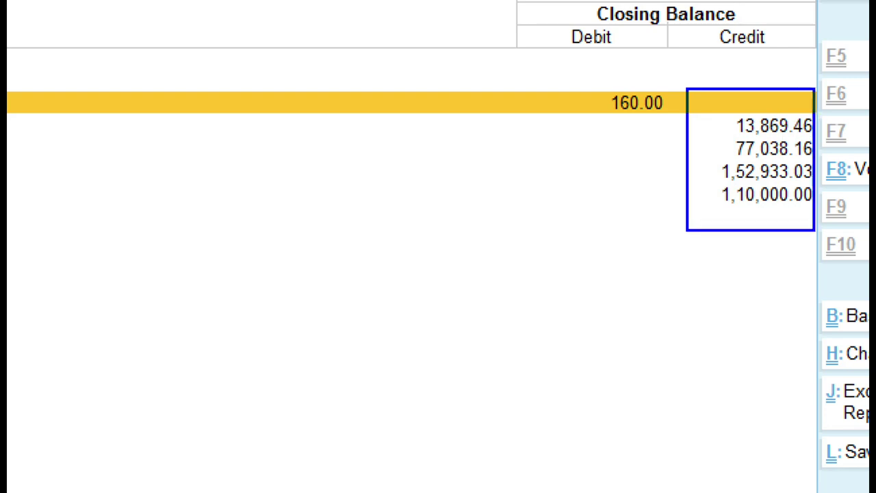
key("Escape")
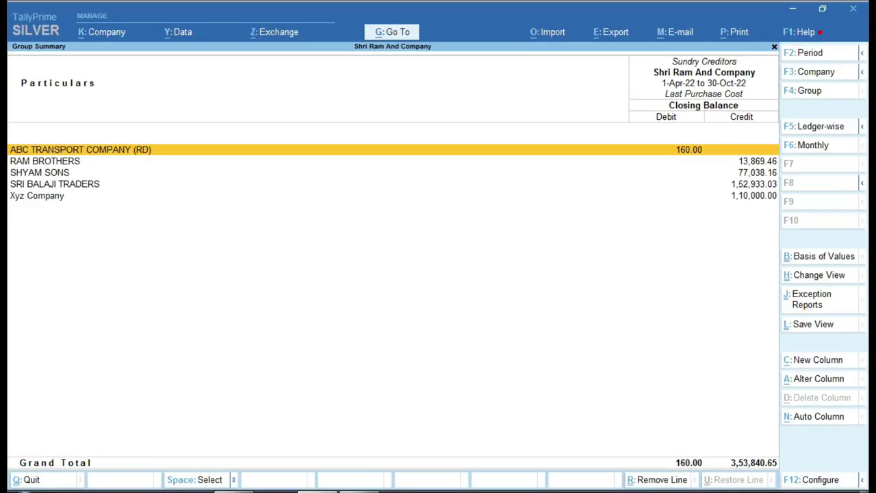
key("alt+Tab")
left_click(344, 265)
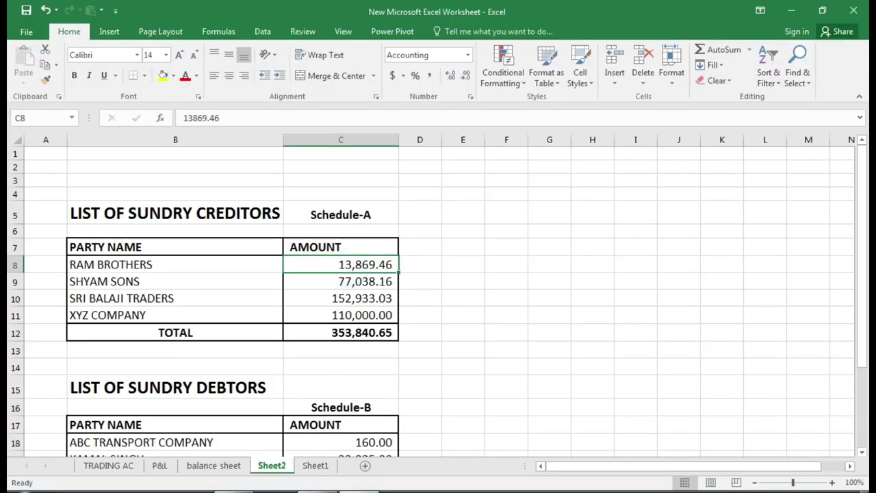
Return to Tally's Balance Sheet and move to the Sundry Debtors row
key("alt+Tab")
key("Escape")
key("Right")
key("Up")
key("Up")
View Tally's Sundry Debtors summary and mark its 2,24,651.76 total against Excel's balance sheet
key("Return")
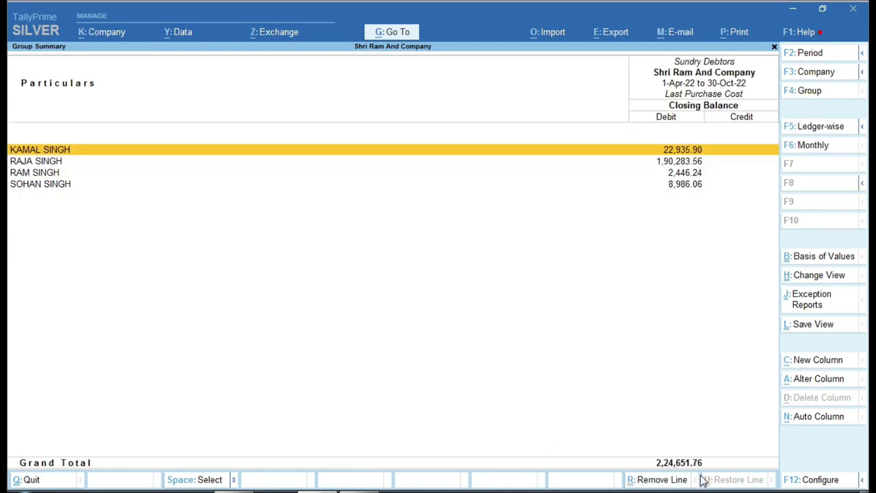
key("Escape")
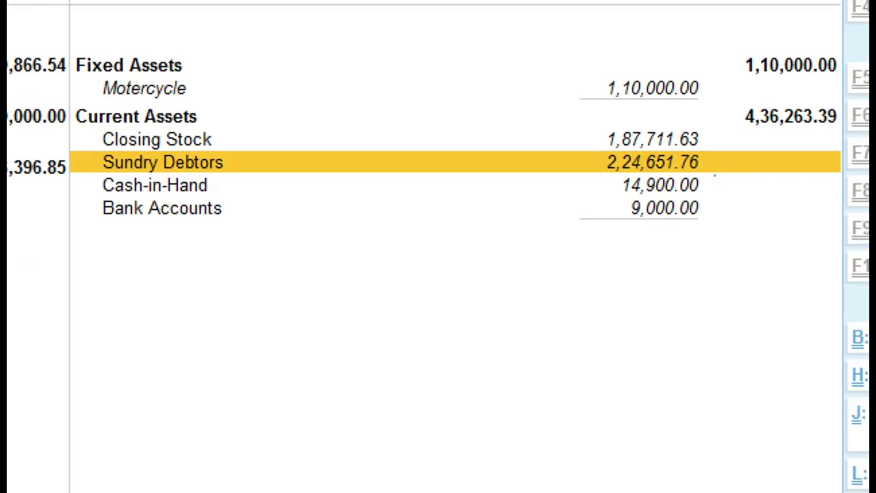
mouse_move(593, 142)
left_mouse_down()
mouse_move(684, 176)
mouse_move(720, 176)
left_mouse_up()
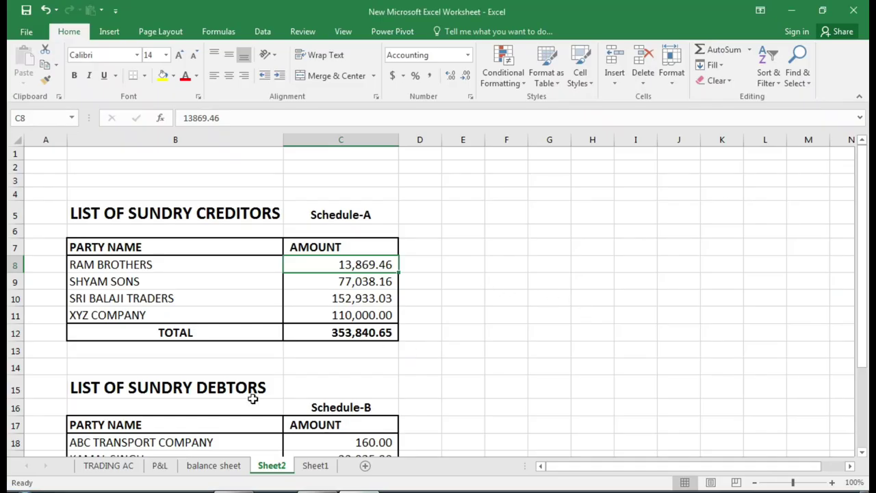
left_click(222, 467)
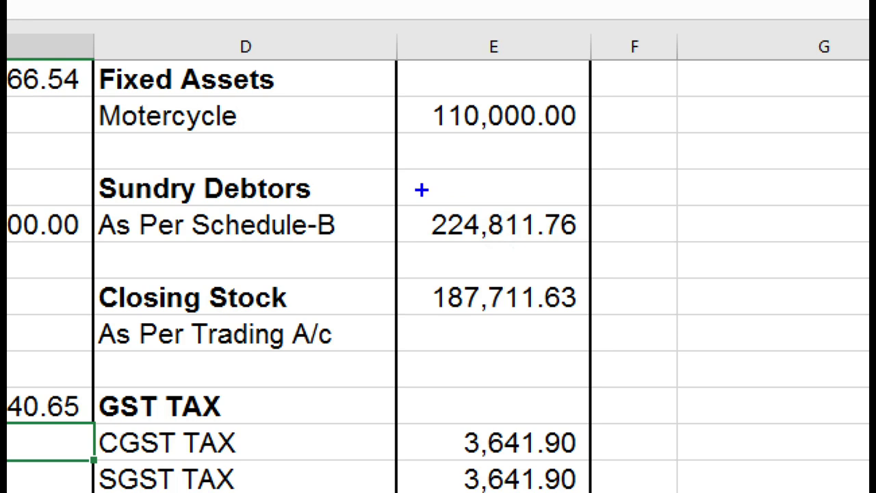
mouse_move(459, 212)
left_mouse_down()
mouse_move(481, 237)
mouse_move(583, 251)
left_mouse_up()
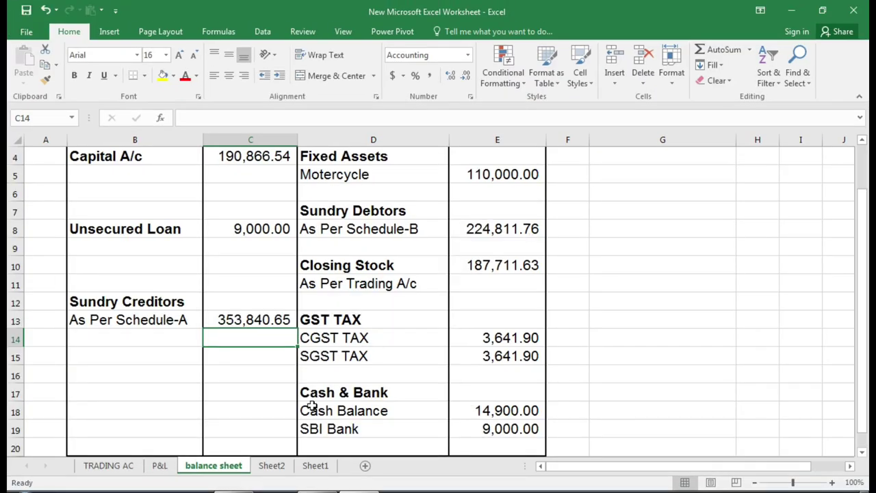
Review Tally's party-wise debtors and creditors, then check Excel's Sundry Debtors in E8
key("Return")
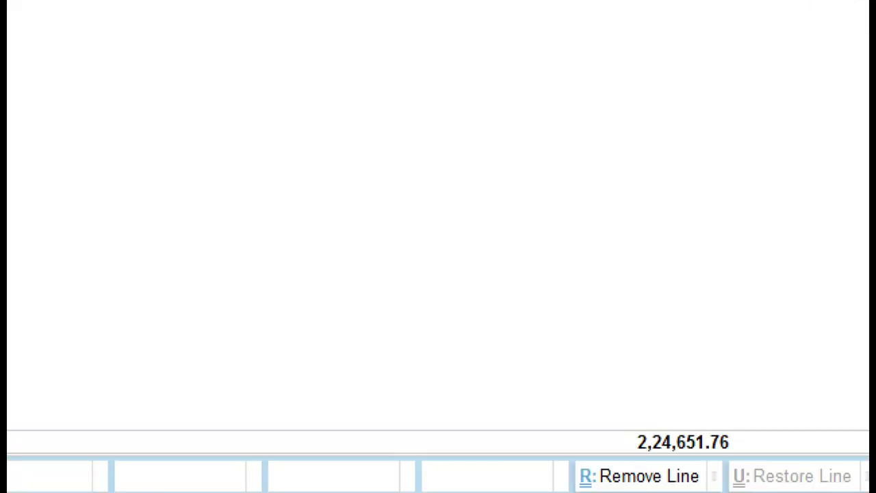
key("Escape")
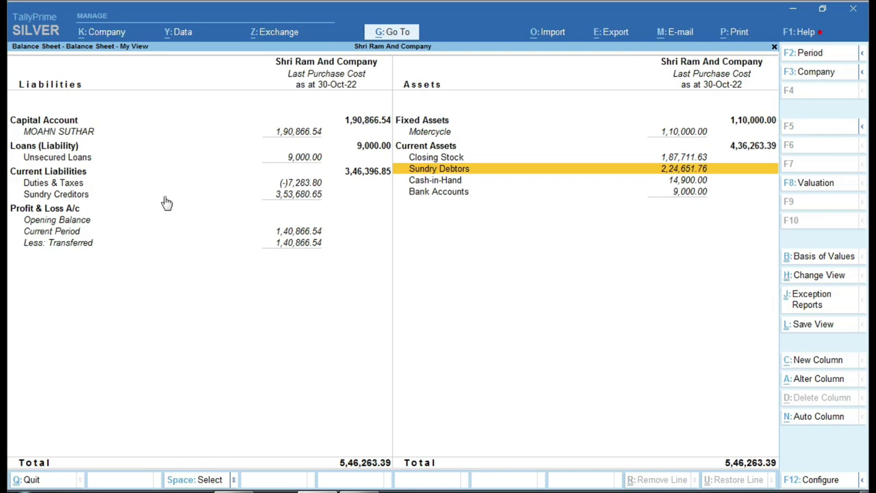
left_click(165, 197)
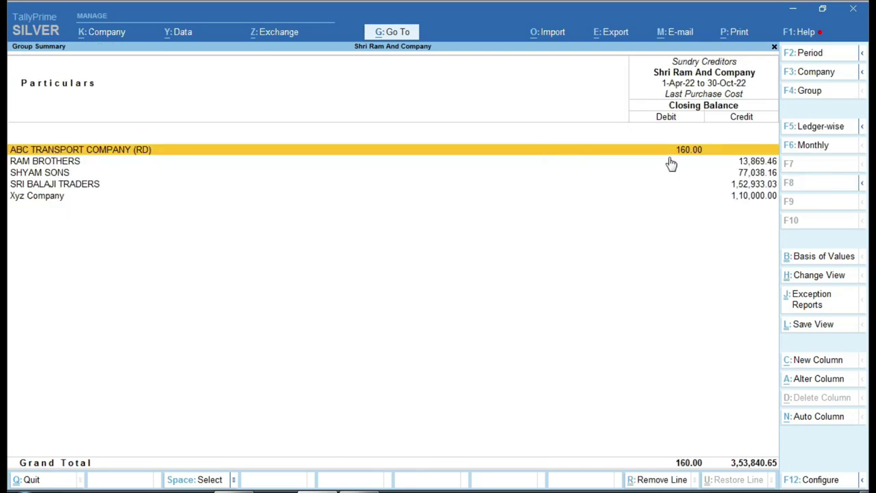
key("Escape")
key("alt+Tab")
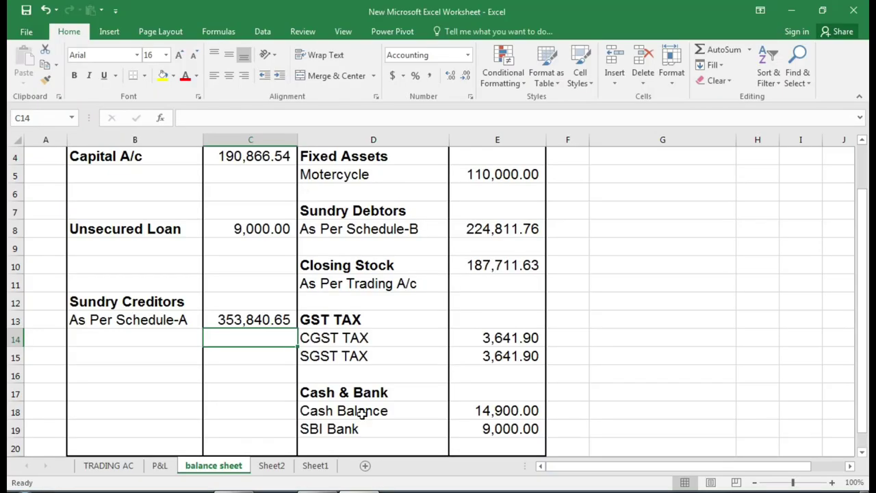
left_click(505, 229)
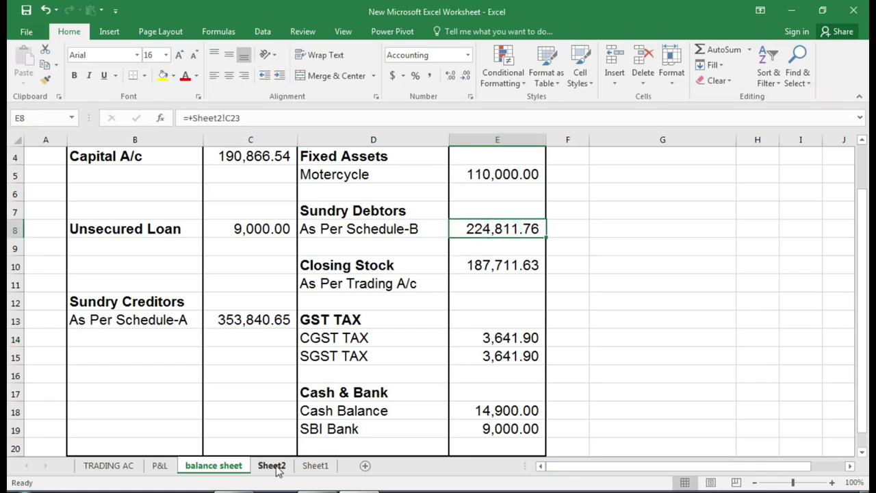
left_click(274, 466)
scroll(303, 342, "down", 3)
left_click(454, 347)
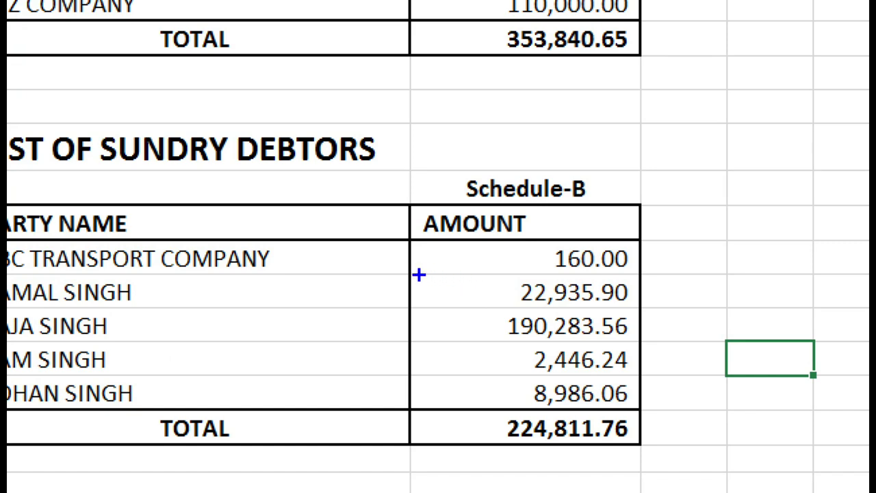
left_click(419, 282)
left_click_drag(521, 293, 520, 393)
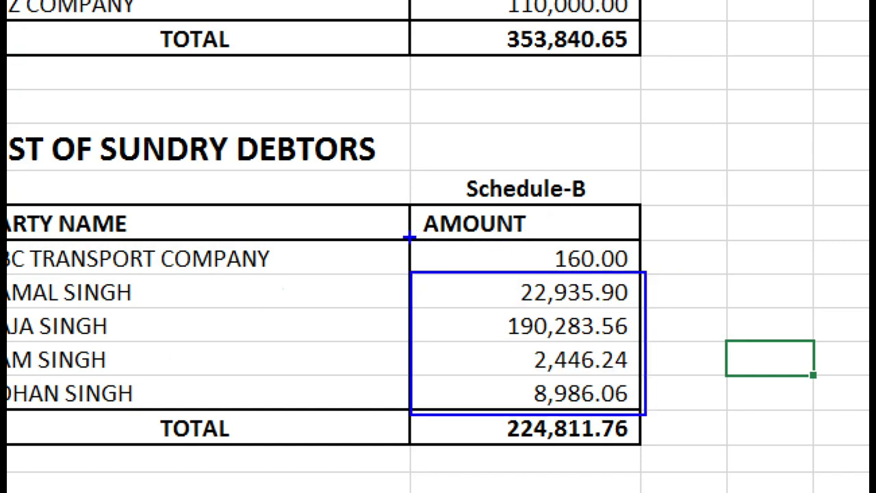
left_click(412, 255)
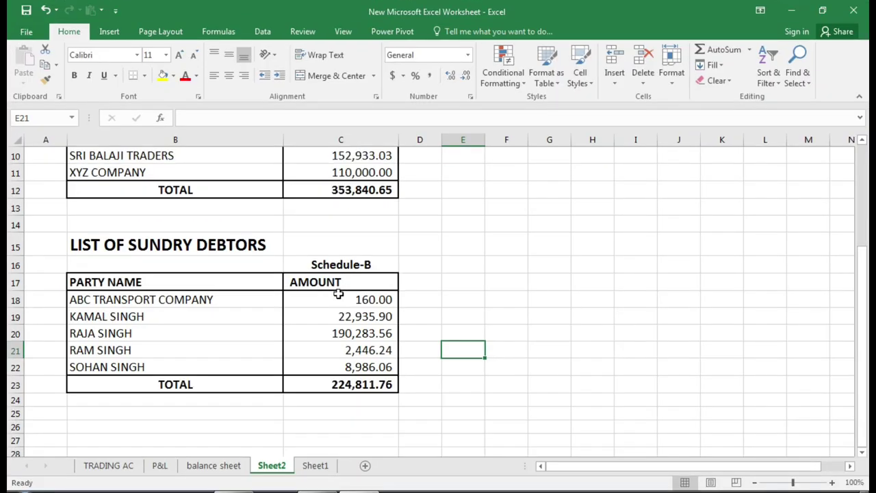
left_click(338, 296)
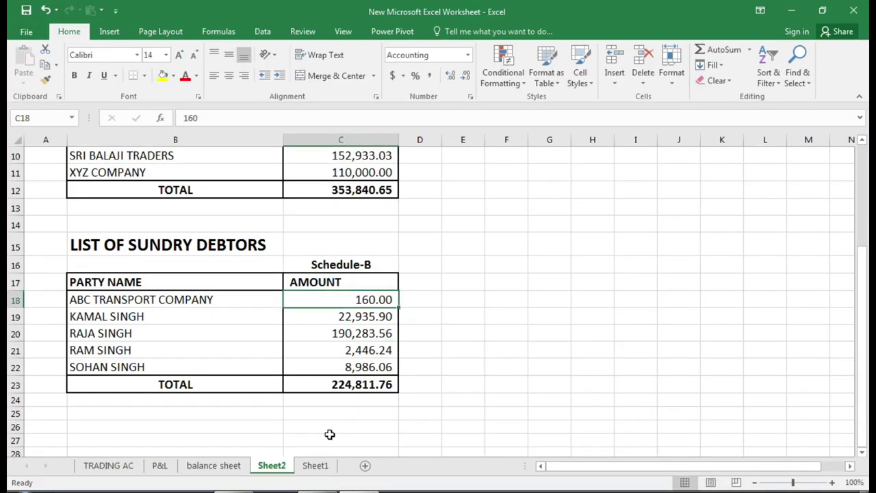
mouse_move(318, 491)
left_click(346, 416)
left_click(251, 272)
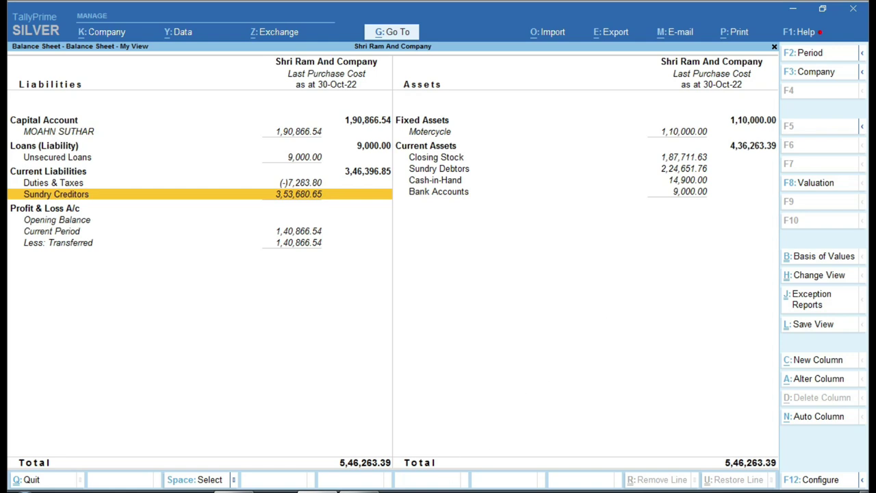
key("alt+Tab")
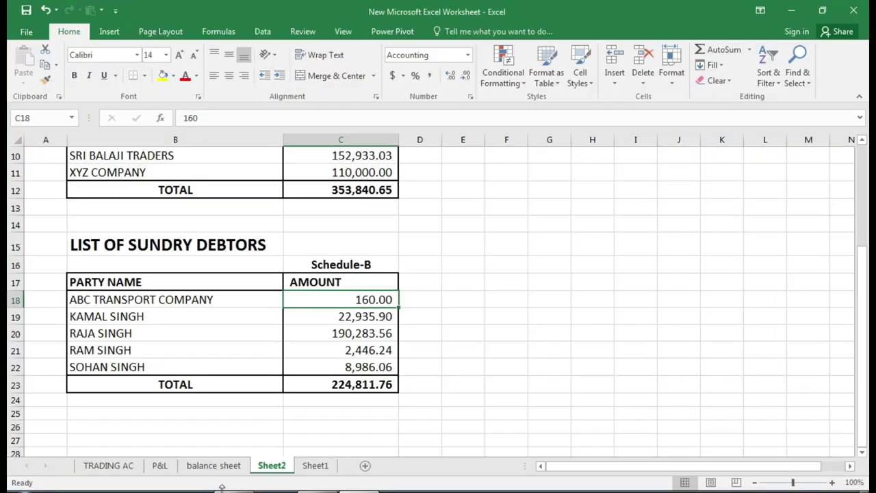
left_click(213, 465)
scroll(313, 348, "down", 4)
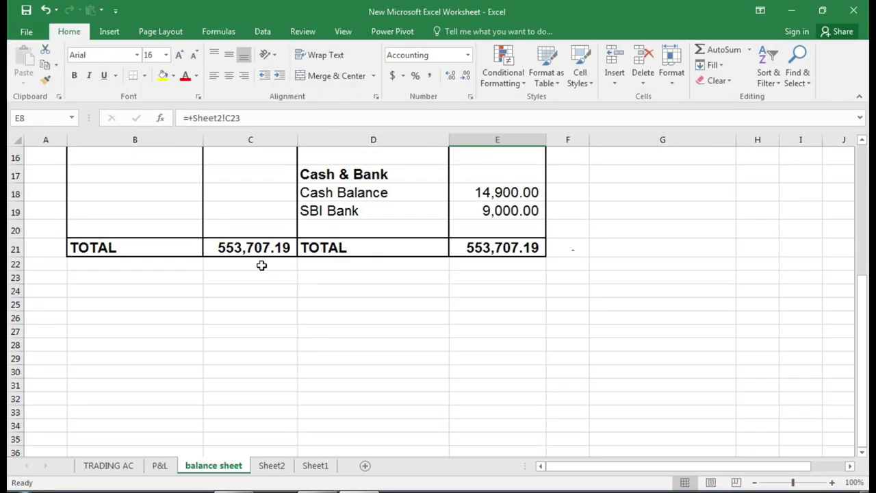
left_click_drag(201, 234, 343, 268)
left_click(308, 303)
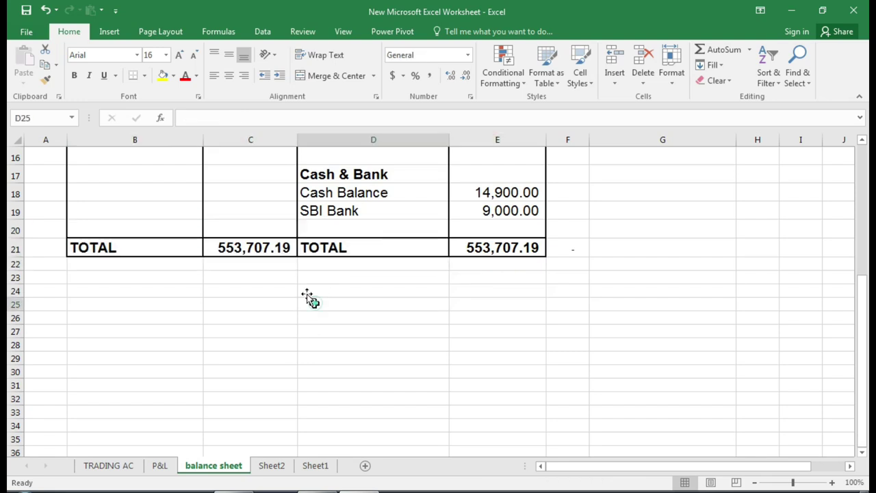
left_click_drag(232, 246, 468, 248)
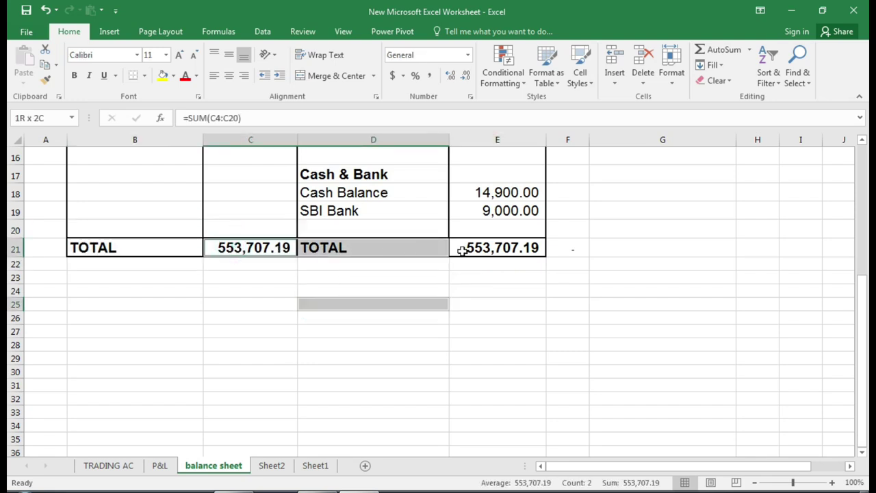
left_click(489, 317)
key("alt+Tab")
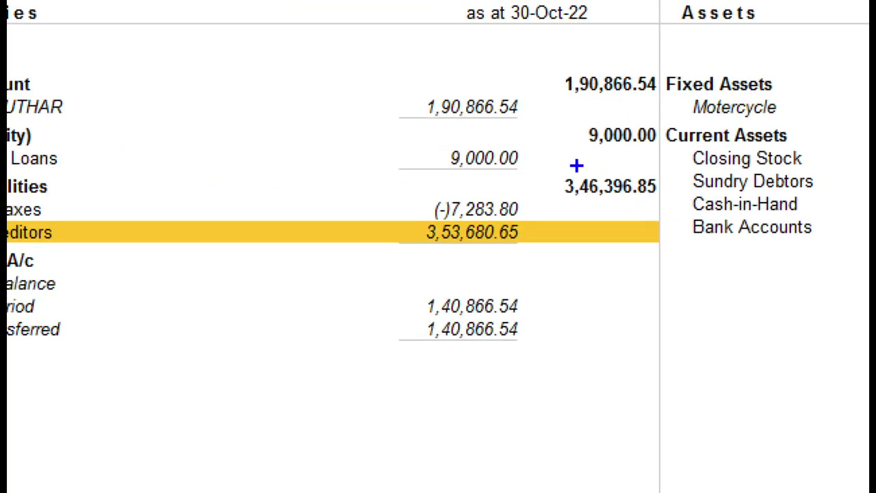
left_click_drag(552, 163, 659, 217)
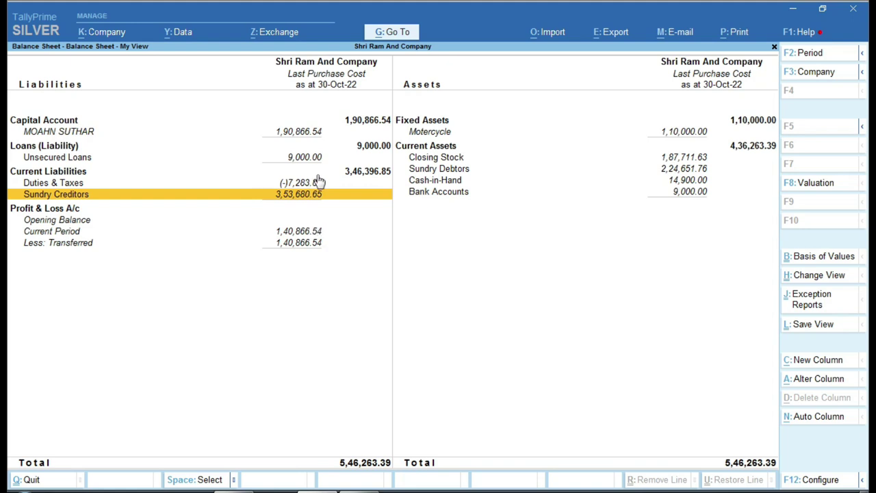
left_click(319, 182)
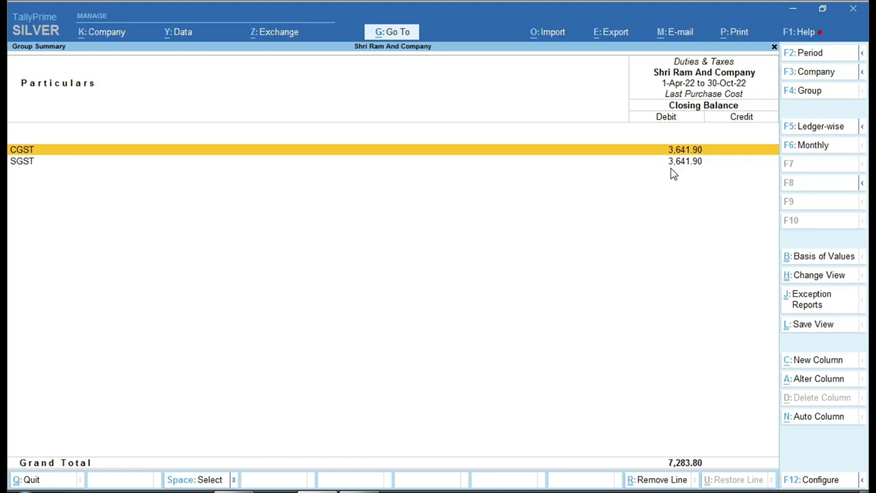
key("Escape")
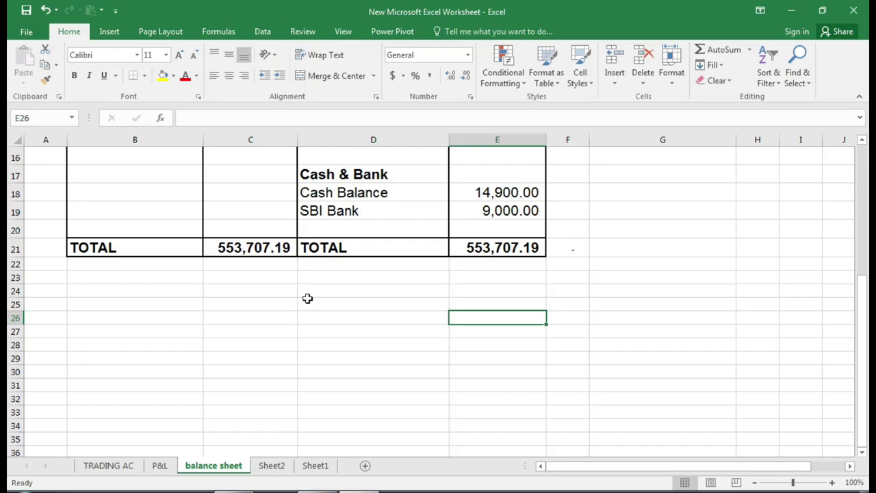
Close the balance sheet report and start creating a new ledger
key("Escape")
key("Home")
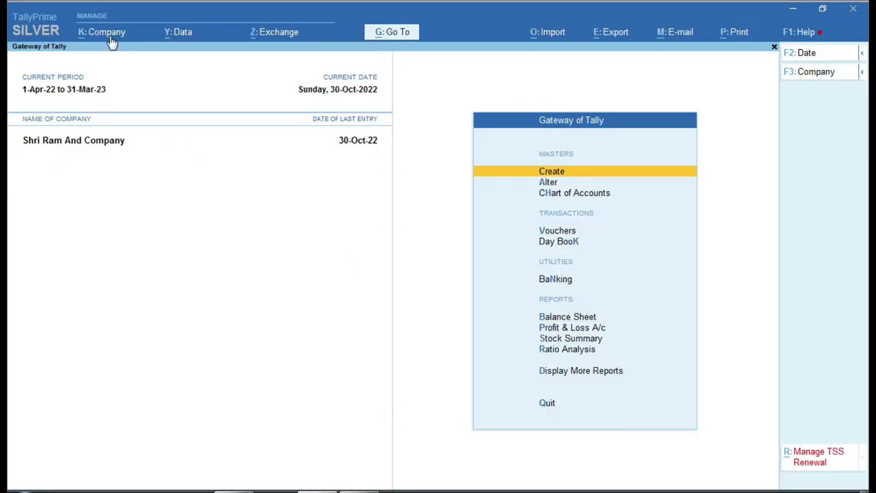
key("Down")
key("Up")
key("Return")
key("Down")
key("Return")
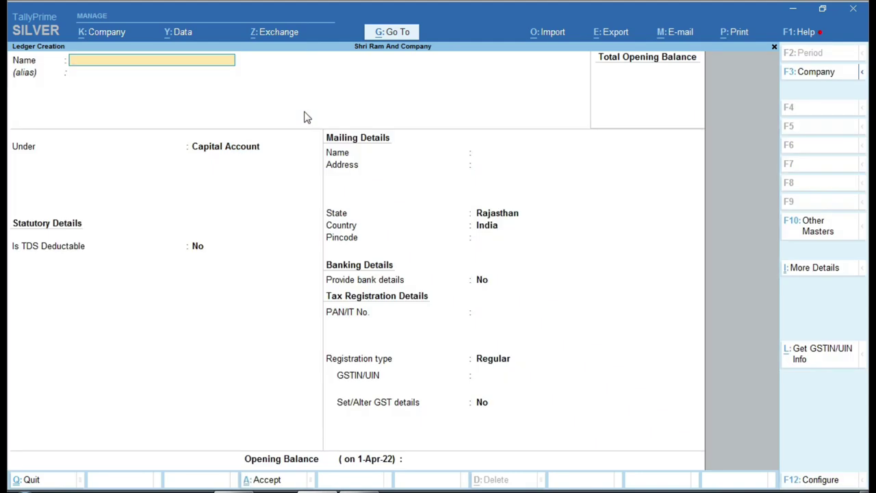
Create the ledger CGST TAX RECEIVABLE under Current Assets
type("Eq")
key("BackSpace")
key("BackSpace")
type("CGST TAX RECE")
type("VAL")
key("BackSpace")
key("BackSpace")
key("BackSpace")
key("BackSpace")
type("CE")
type("IVABLE")
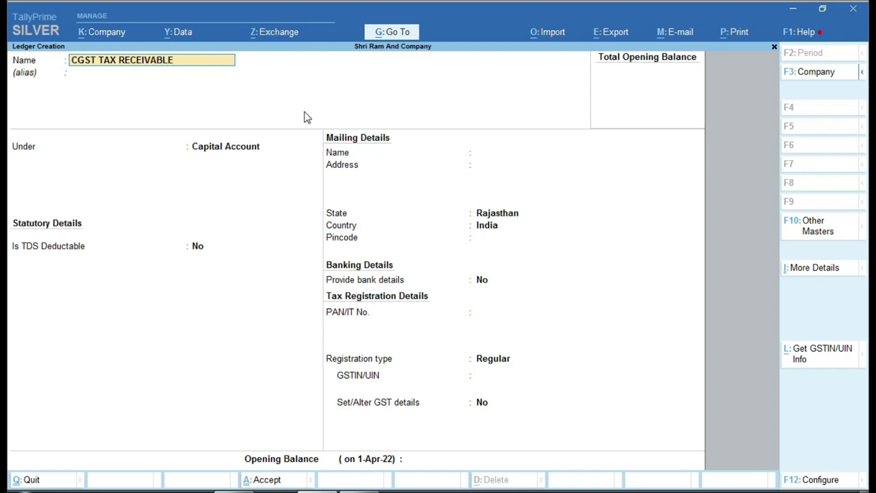
key("Return")
type("CU")
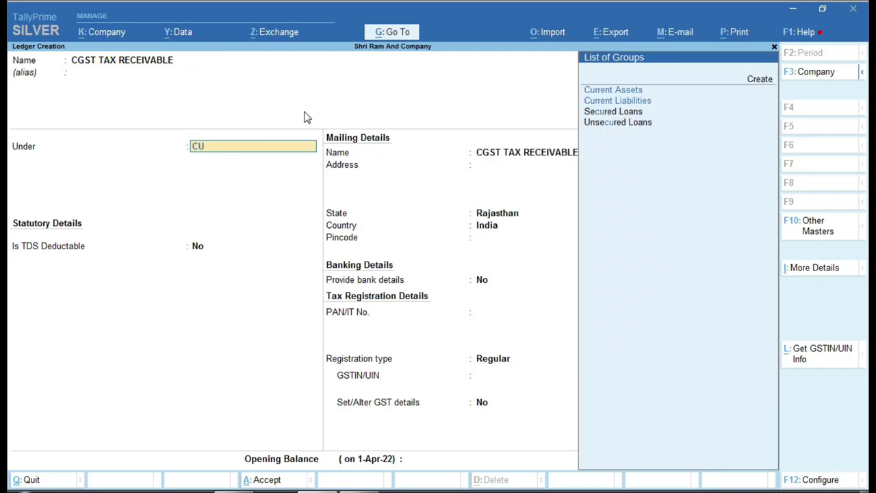
key("Return")
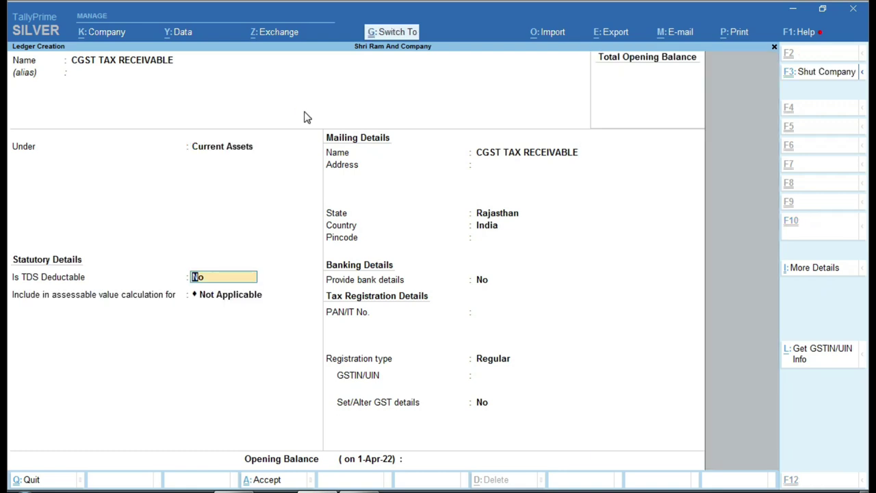
key("ctrl+a")
Create the ledger SGST TAX RECABLE, also under Current Assets
type("SGST TAX")
type(" REV")
key("BackSpace")
type("C.")
type("ABL")
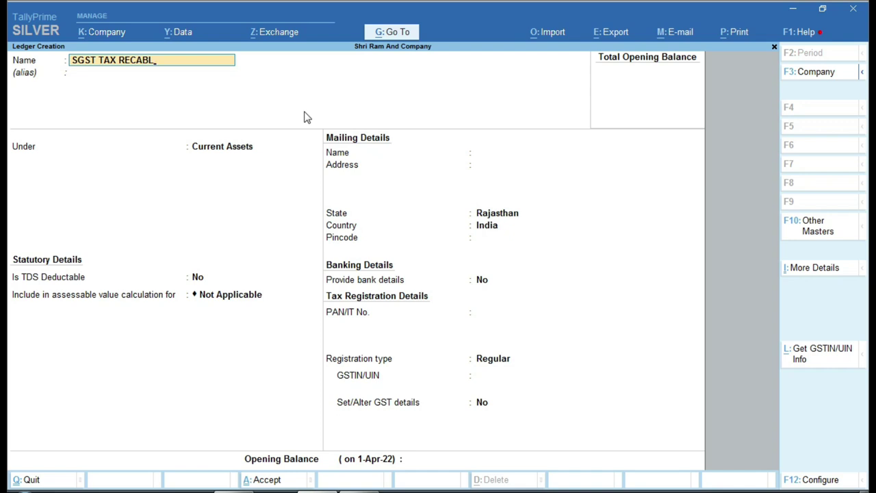
type("E")
key("Return")
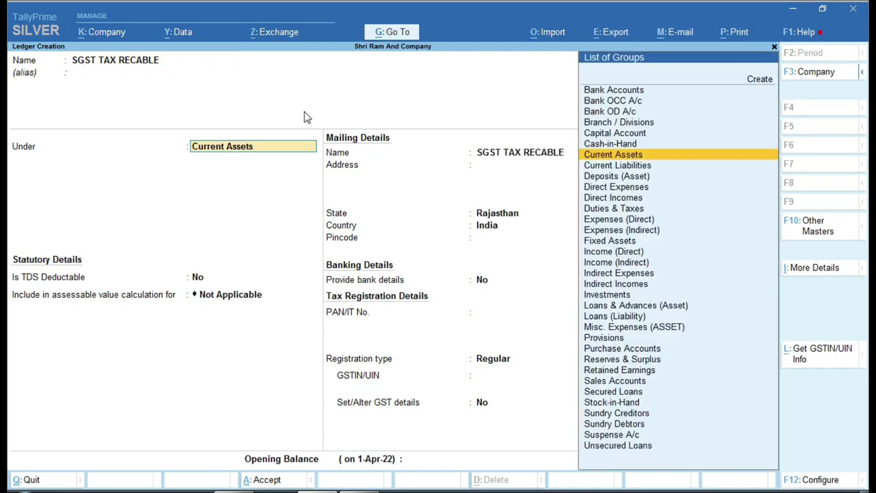
key("Return")
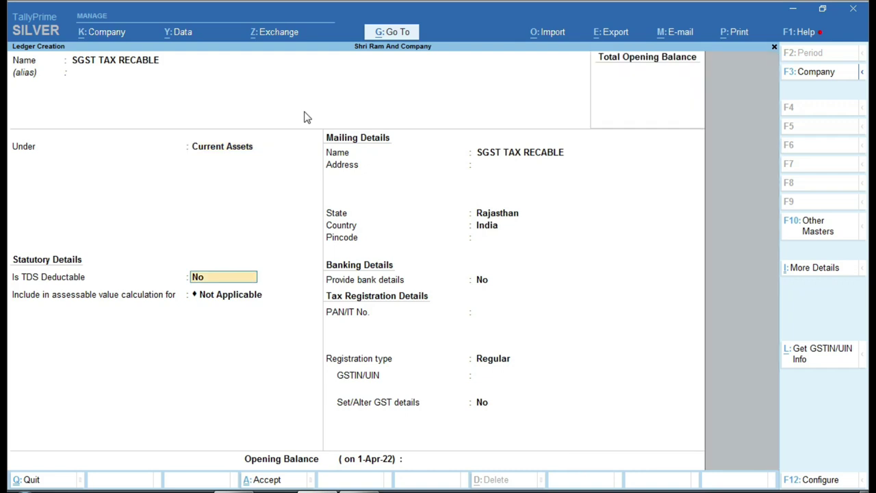
key("ctrl+a")
Leave ledger creation and begin a new Journal voucher
key("Escape")
key("Return")
key("Down")
key("Down")
key("Down")
key("Return")
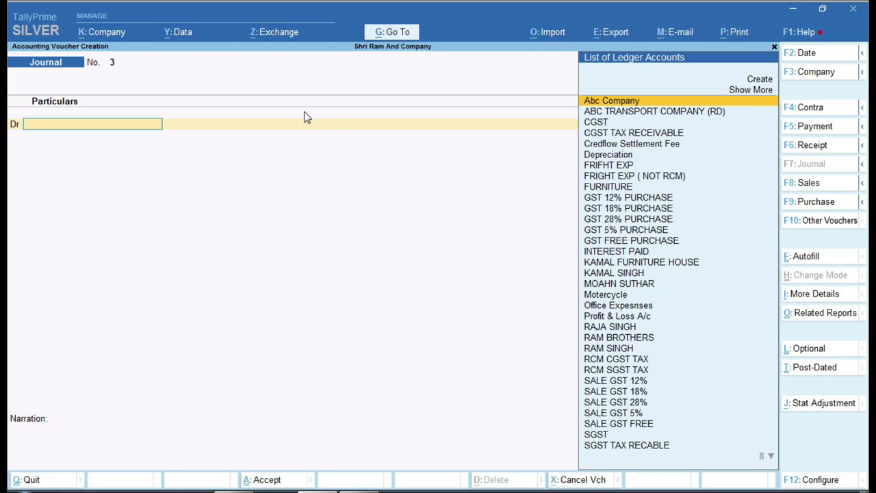
Debit SGST TAX RECABLE with 3,641.90, checking the CGST amount in Excel
type("sgst")
key("Down")
key("Down")
key("Return")
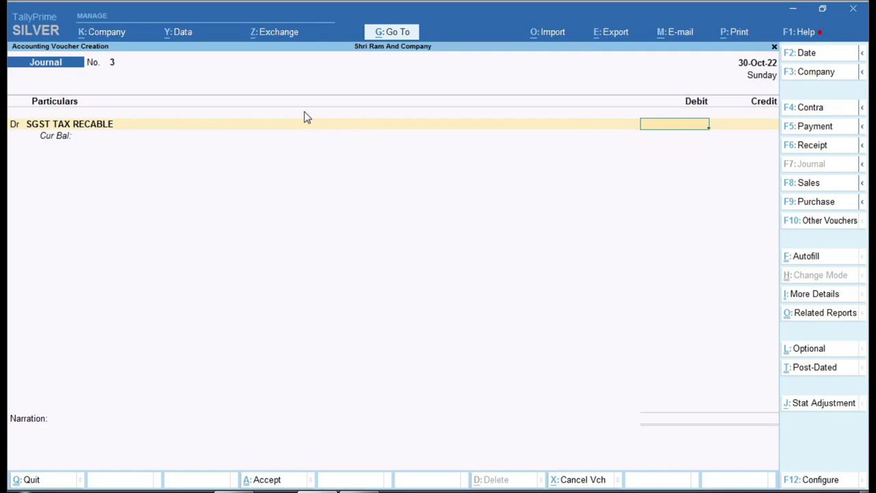
key("alt+Tab")
scroll(300, 141, "up", 3)
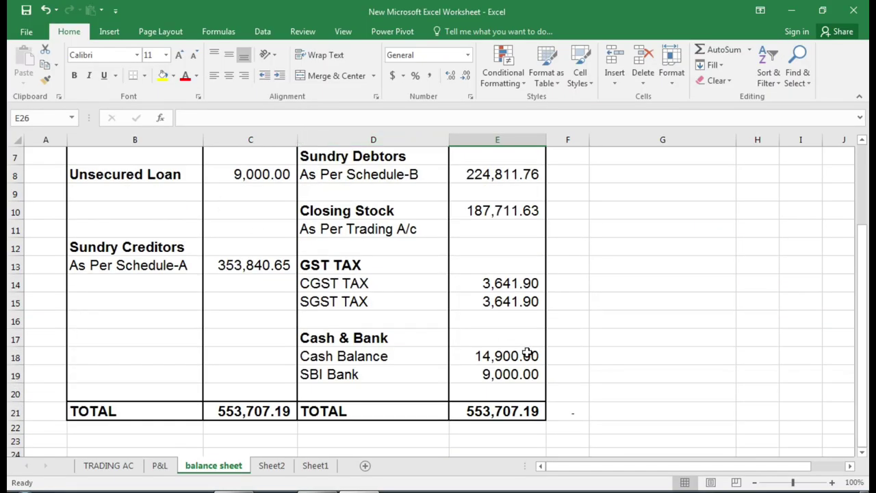
left_click(510, 283)
key("alt+Tab")
type("3,641.90")
key("Return")
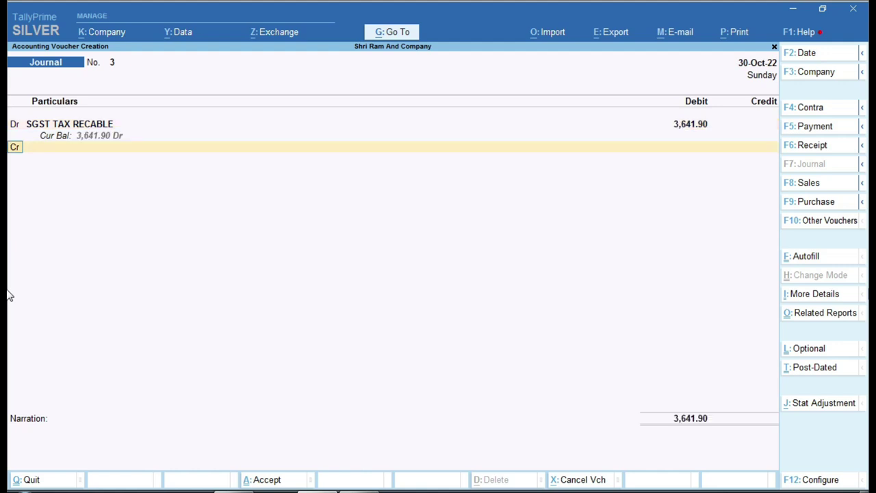
Enter an SGST credit line, then back out and make the second line a debit instead
key("Return")
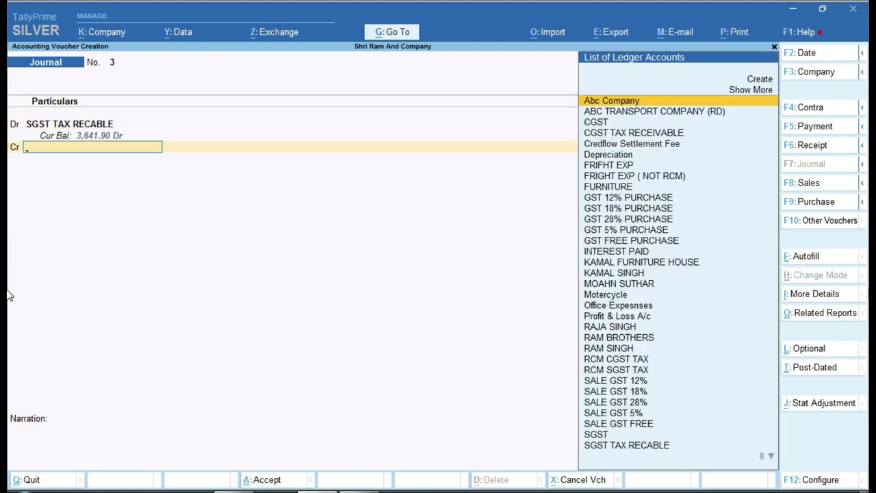
type("SG")
key("Down")
key("Return")
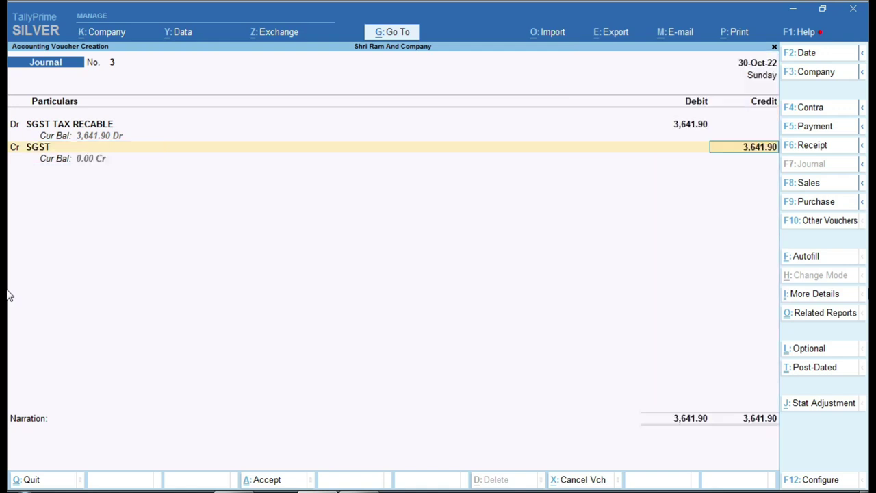
key("Return")
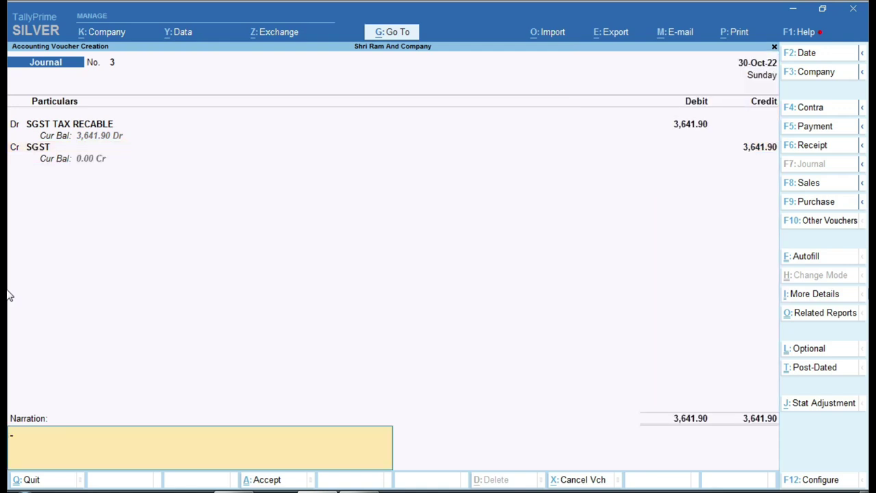
key("Return")
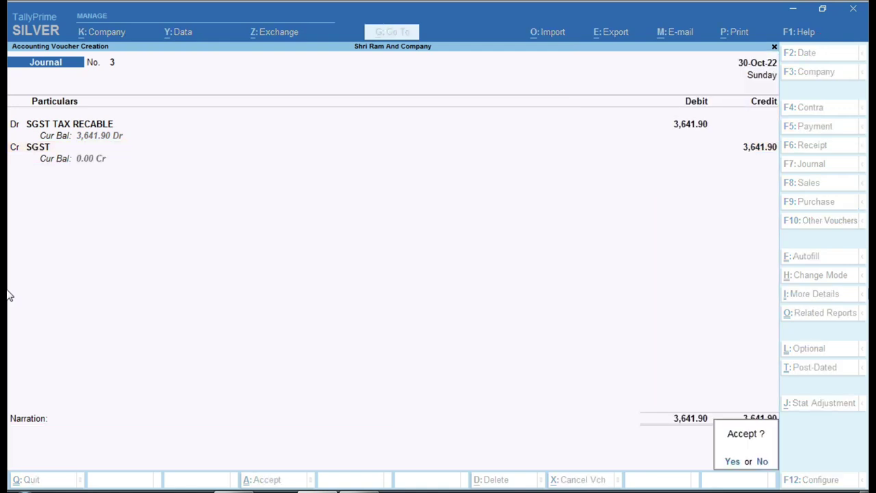
key("Escape")
key("BackSpace")
key("BackSpace")
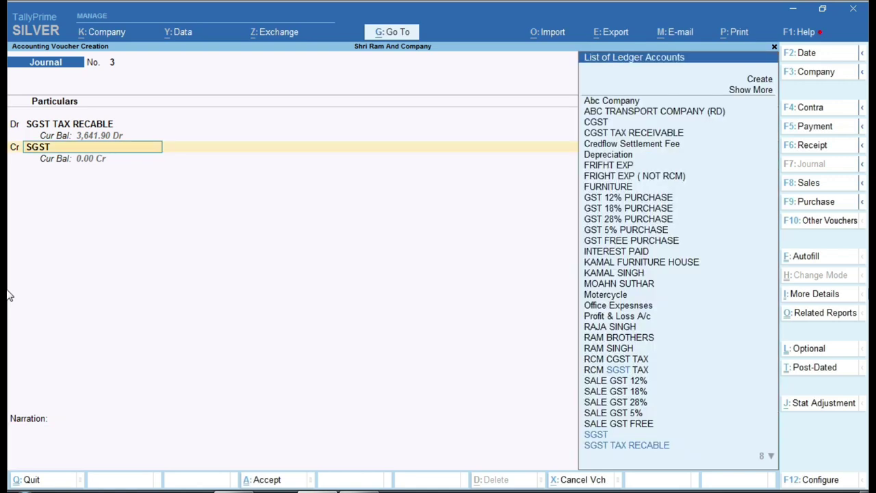
key("BackSpace")
key("d")
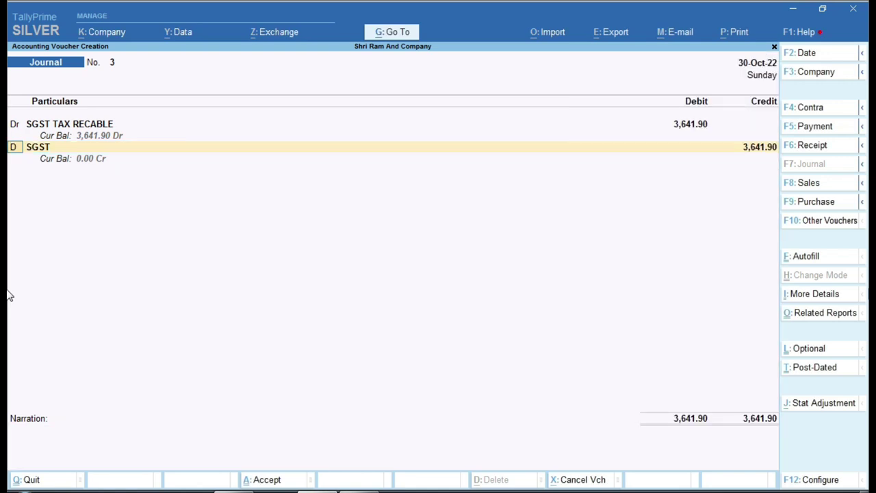
key("Return")
Debit CGST TAX RECEIVABLE with 3,641.90
type("C")
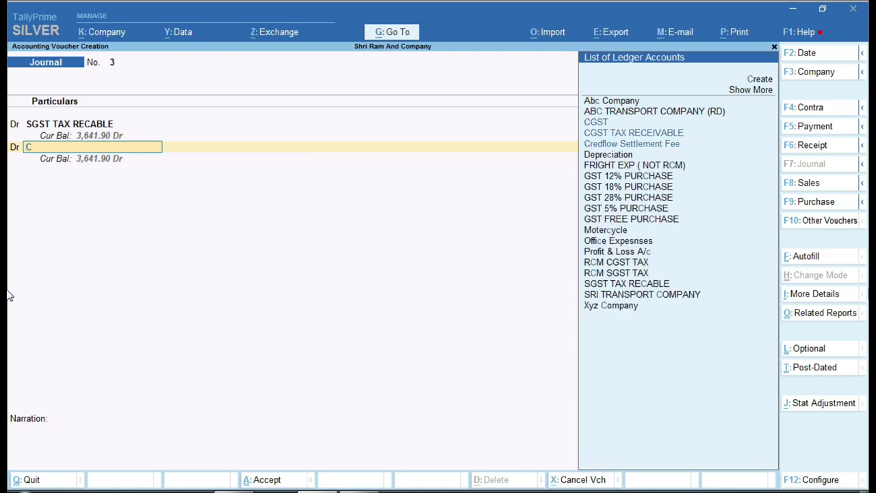
type("G")
key("Down")
key("Return")
type("3,641.90")
key("Return")
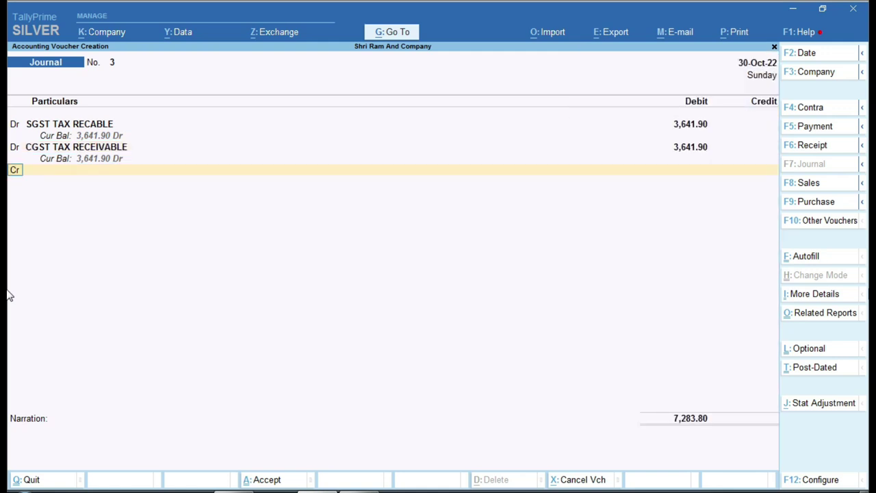
Credit CGST 3,641.90 and SGST 3,641.90 to balance the voucher at 7,283.80
key("Return")
type("CG")
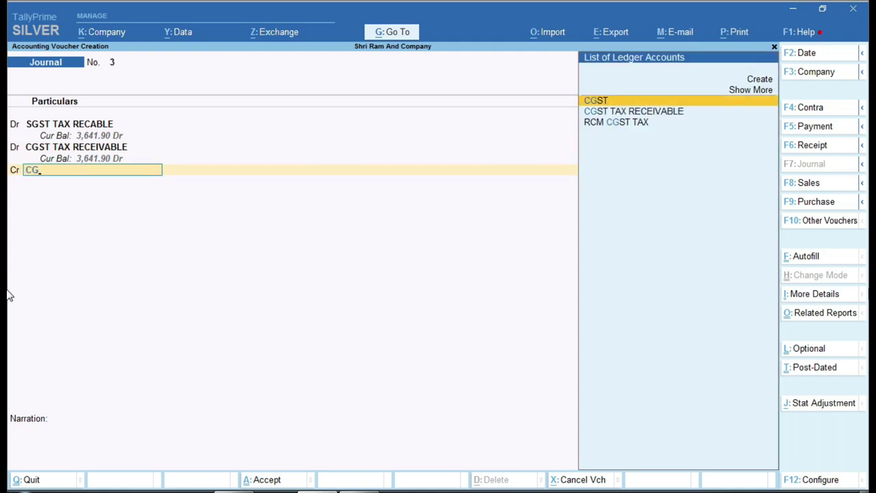
key("Return")
type("3641.90")
key("Return")
key("Return")
type("SG")
key("Return")
key("Return")
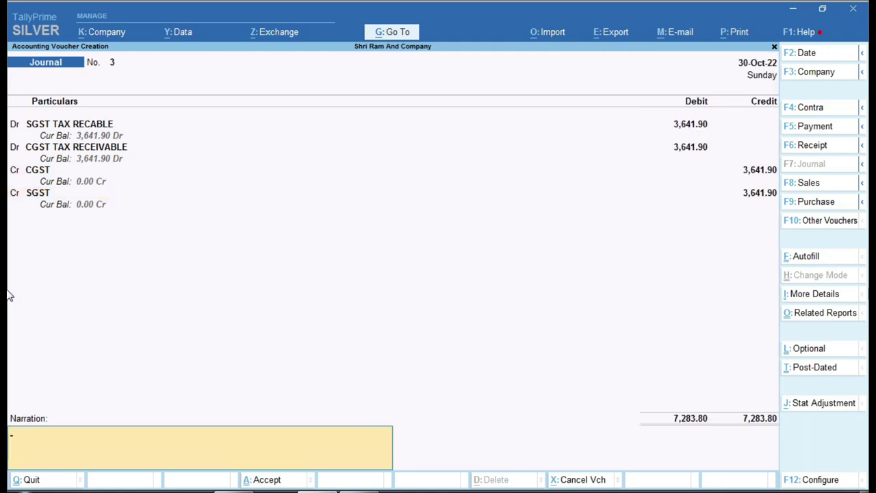
key("Return")
key("Return")
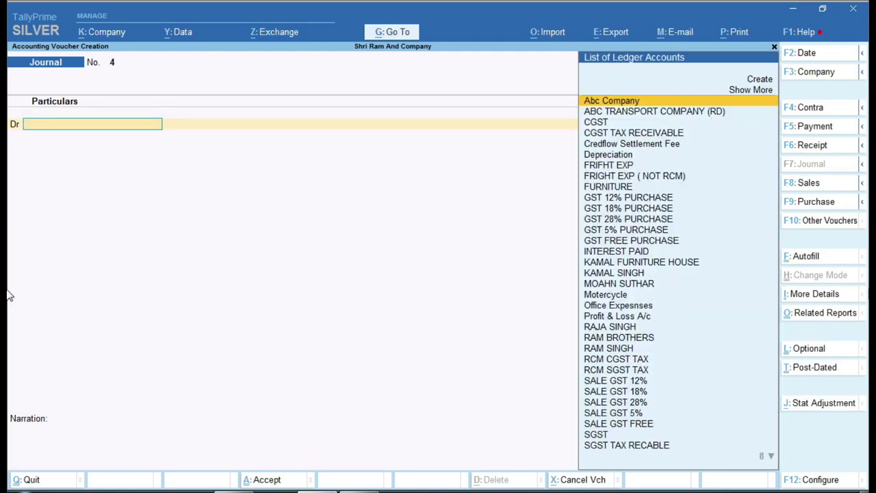
Drill from the Balance Sheet through Sundry Creditors to ABC TRANSPORT COMPANY (RD)'s April vouchers
key("Escape")
key("Escape")
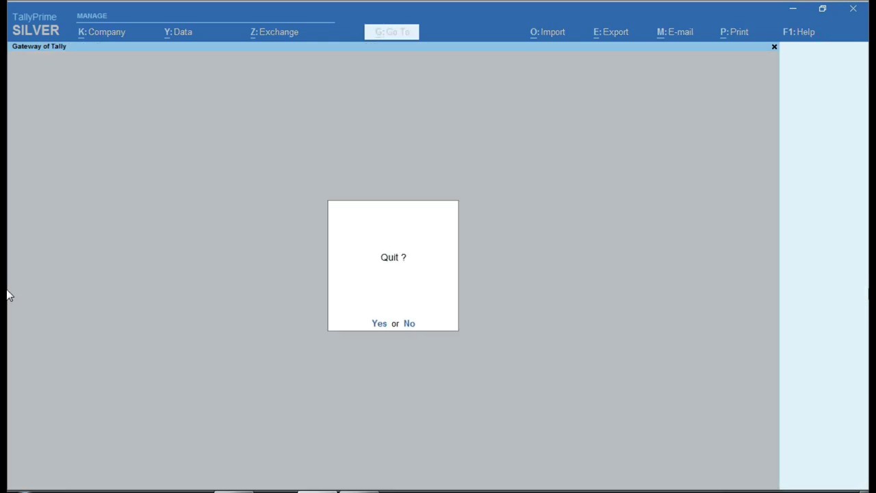
key("Escape")
key("Down")
key("Down")
key("Down")
key("Down")
key("Down")
key("Down")
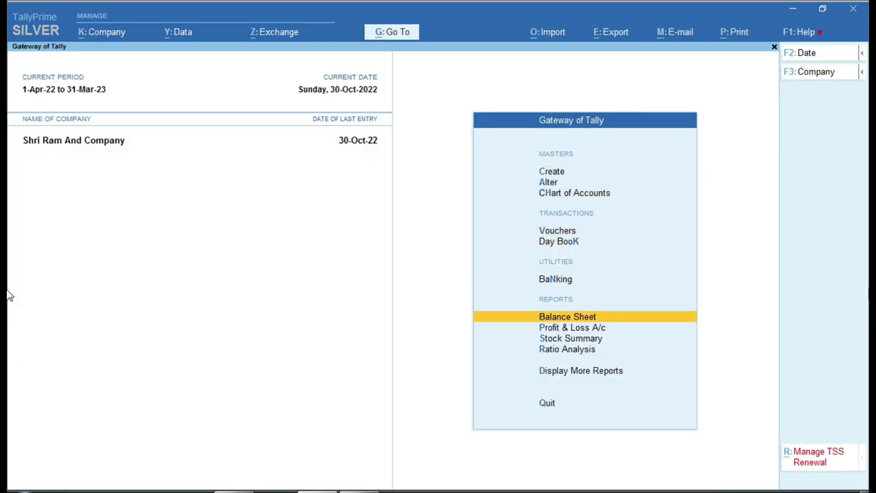
key("Return")
key("Down")
key("Down")
key("Down")
key("Down")
key("Down")
key("Down")
key("Return")
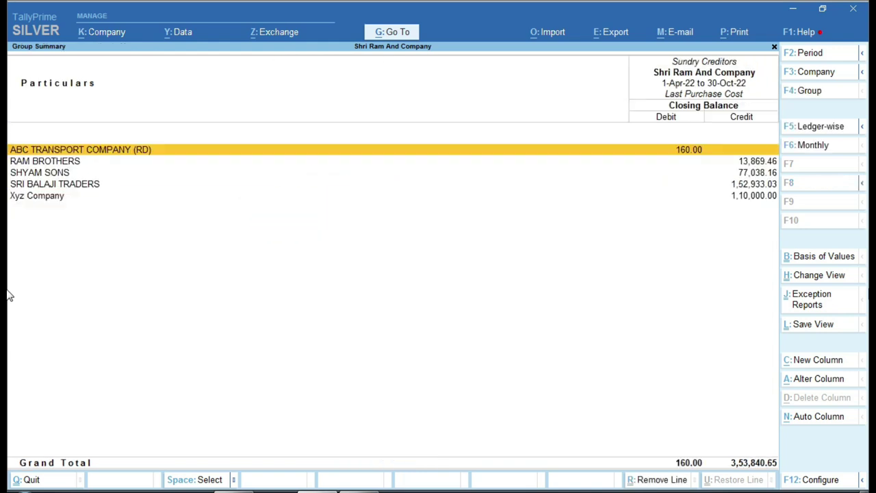
key("Return")
key("Up")
key("Up")
key("Up")
key("Up")
key("Up")
key("Up")
key("Return")
Move the ABC TRANSPORT COMPANY (RD) ledger under Sundry Debtors, save, and return to the Balance Sheet
key("Return")
key("Return")
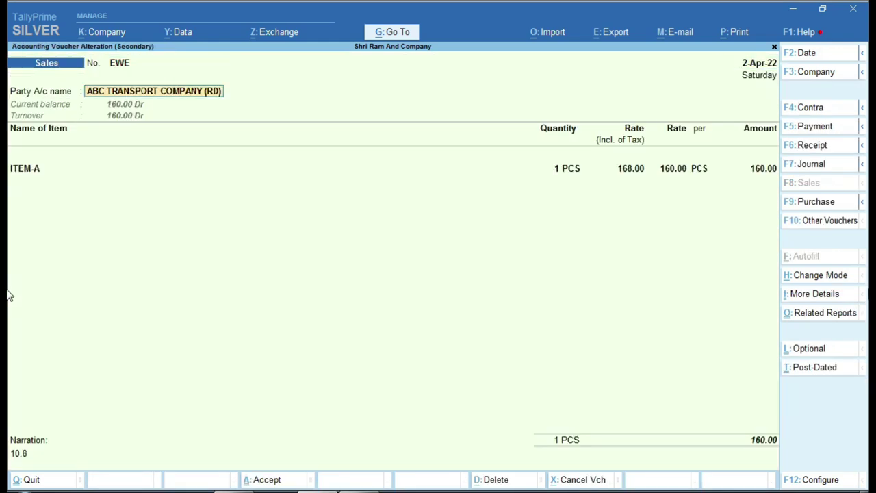
key("ctrl+Return")
key("Return")
key("Return")
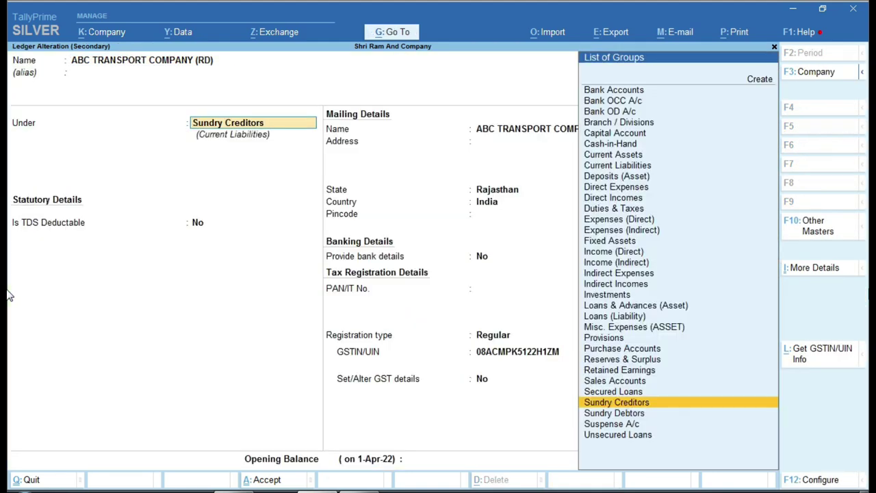
key("Down")
key("Return")
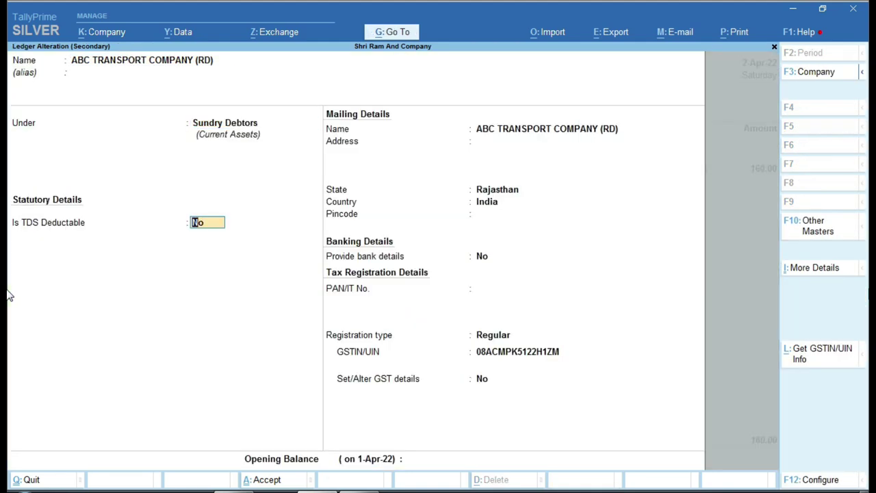
key("ctrl")
key("ctrl+a")
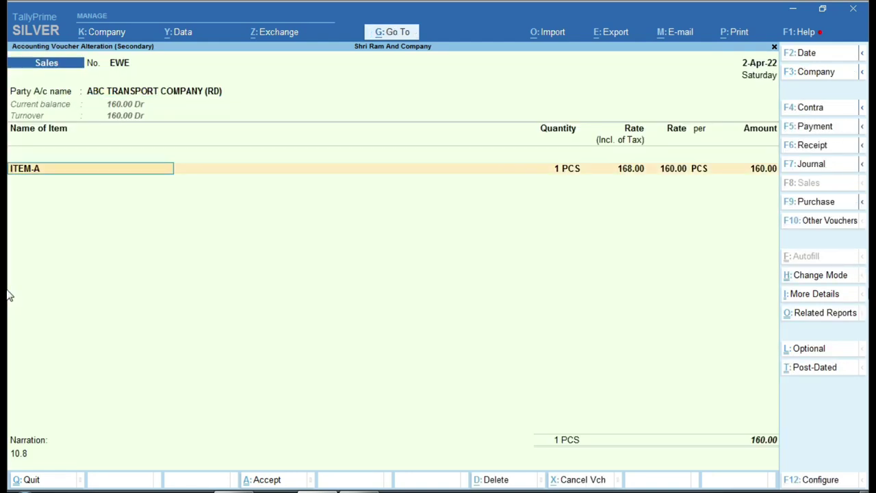
key("ctrl+a")
key("Escape")
key("Escape")
key("Escape")
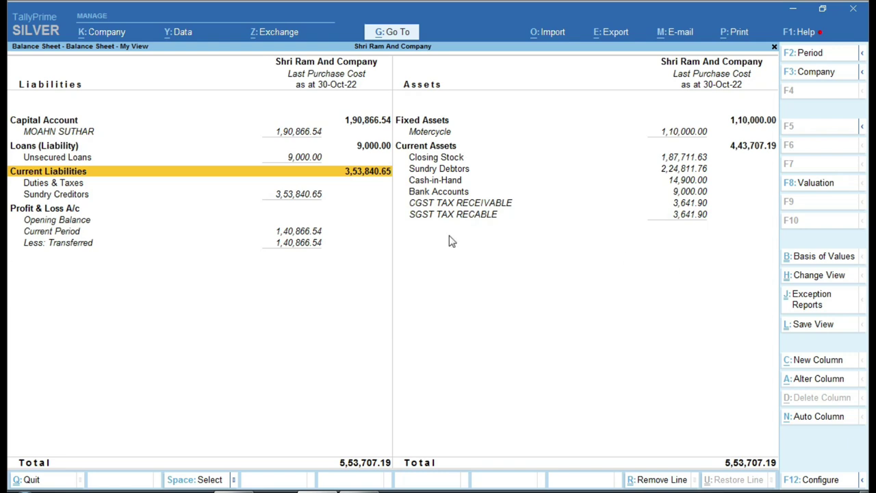
Compare Excel's 553,707.19 TOTAL rows against TallyPrime's 5,53,707.19 balance sheet totals
key("ctrl")
key("ctrl")
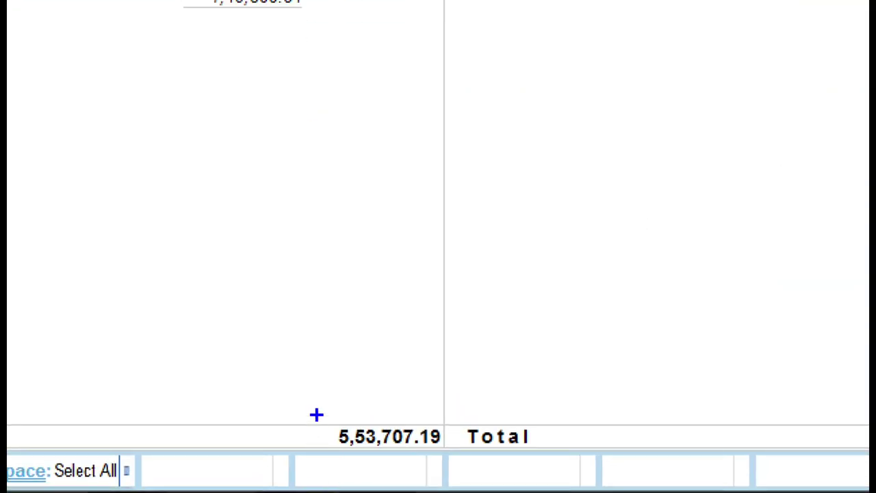
left_click_drag(310, 401, 449, 471)
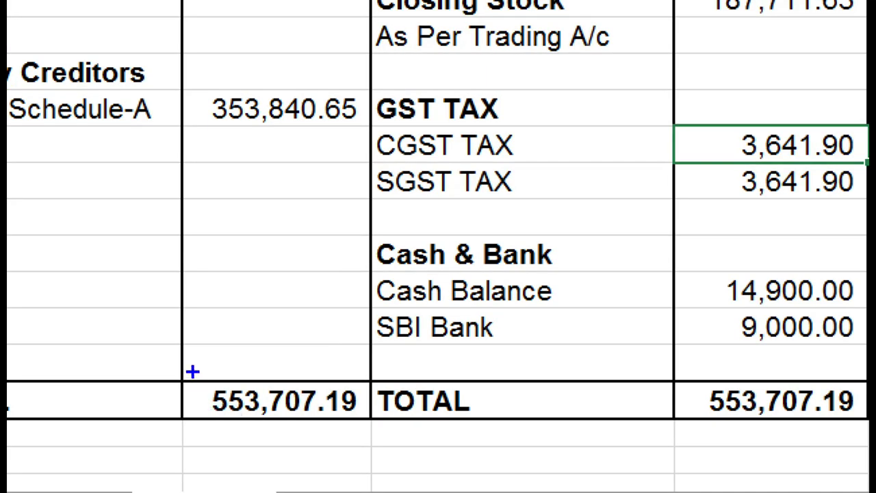
mouse_move(206, 392)
left_mouse_down()
mouse_move(228, 413)
mouse_move(372, 443)
left_mouse_up()
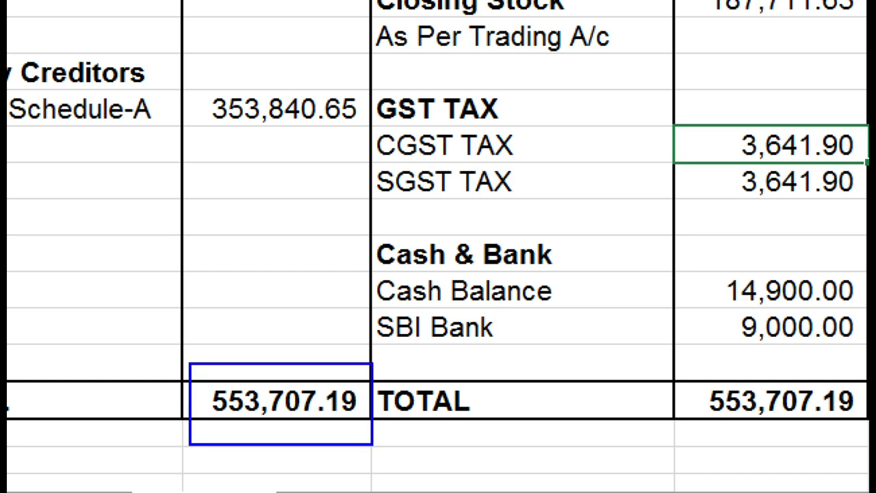